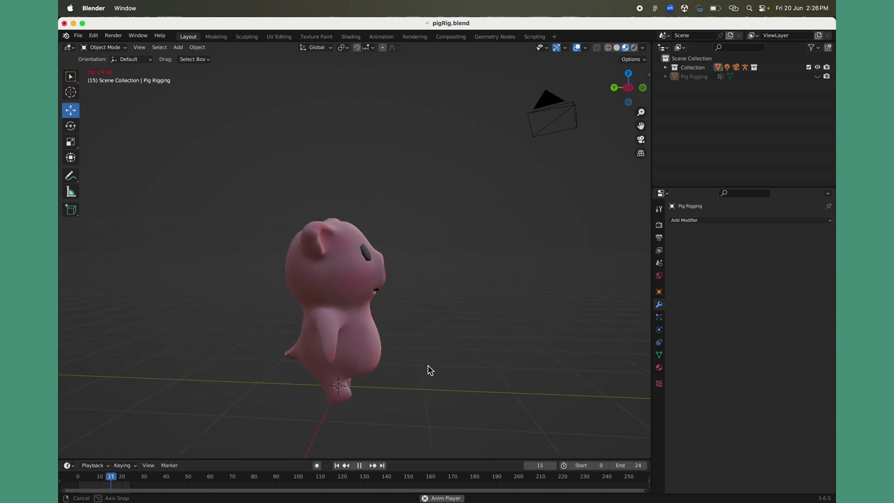
Stop the animation playback, hide the Collection and show the Pig Rigging object
mouse_move(429, 370)
middle_mouse_down()
mouse_move(443, 366)
mouse_move(319, 370)
mouse_move(414, 369)
mouse_move(433, 381)
middle_mouse_up()
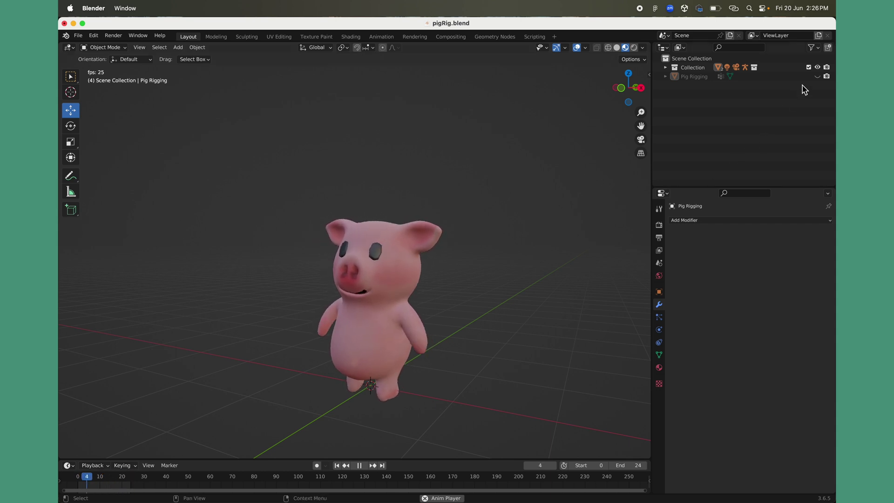
left_click(359, 466)
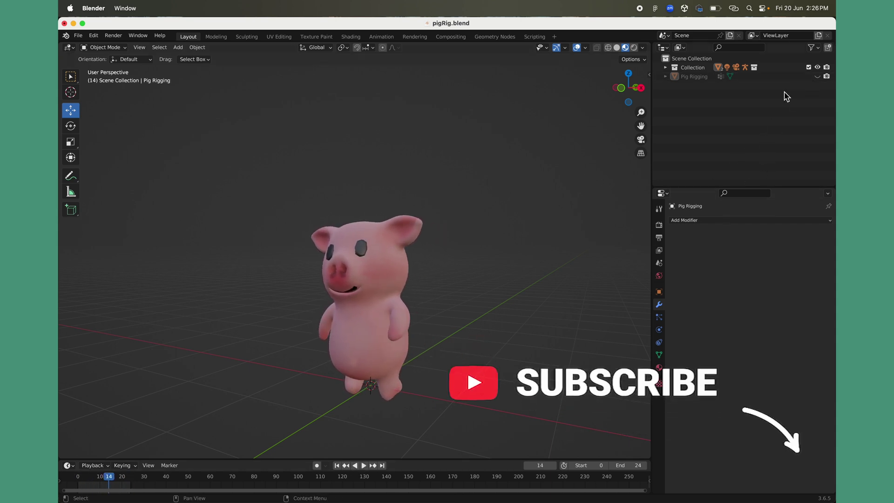
left_click(818, 67)
left_click(818, 76)
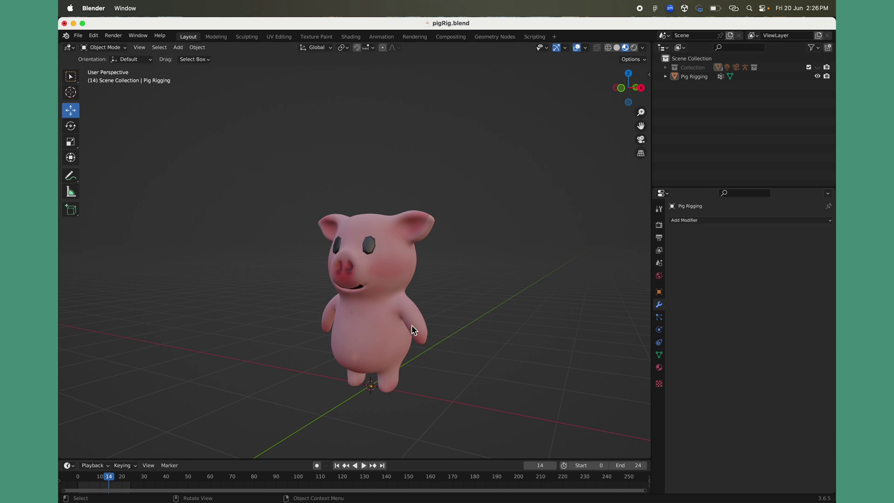
Switch the viewport to Solid shading with the pig seen from the front
middle_click_drag(254, 419, 278, 413)
middle_click_drag(500, 291, 461, 319)
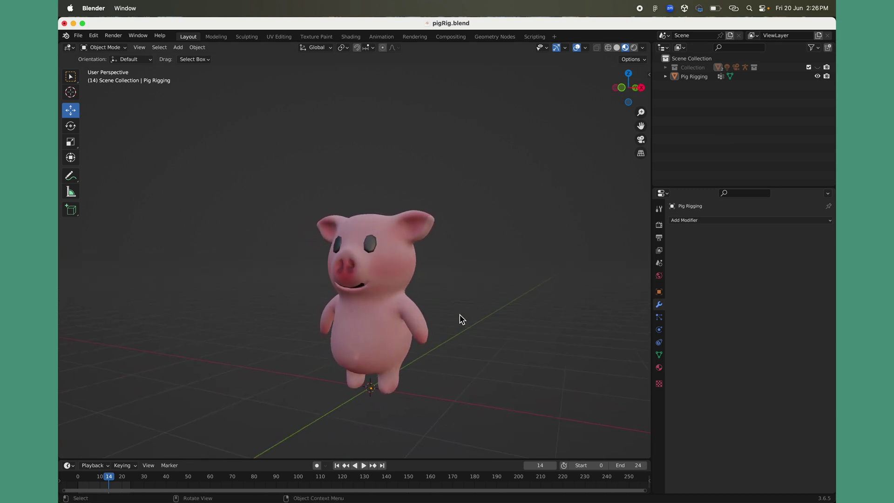
middle_click_drag(383, 407, 423, 403)
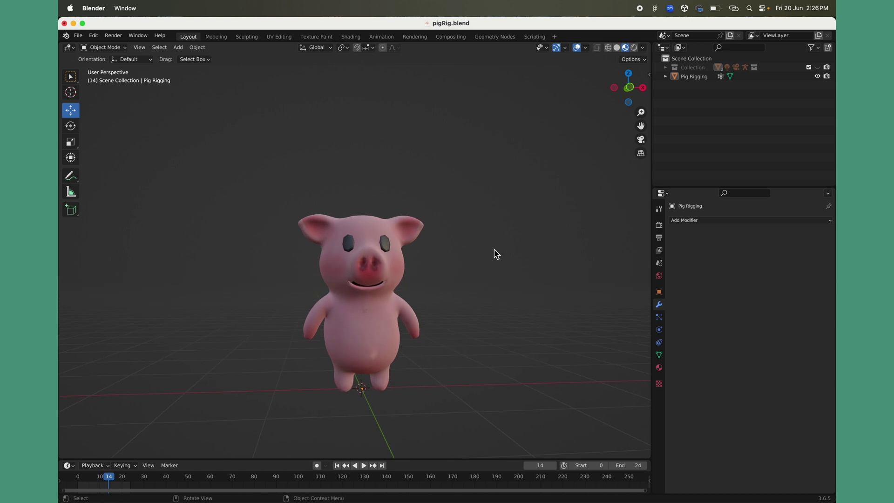
key("z")
left_click(565, 252)
middle_click_drag(522, 279, 500, 308)
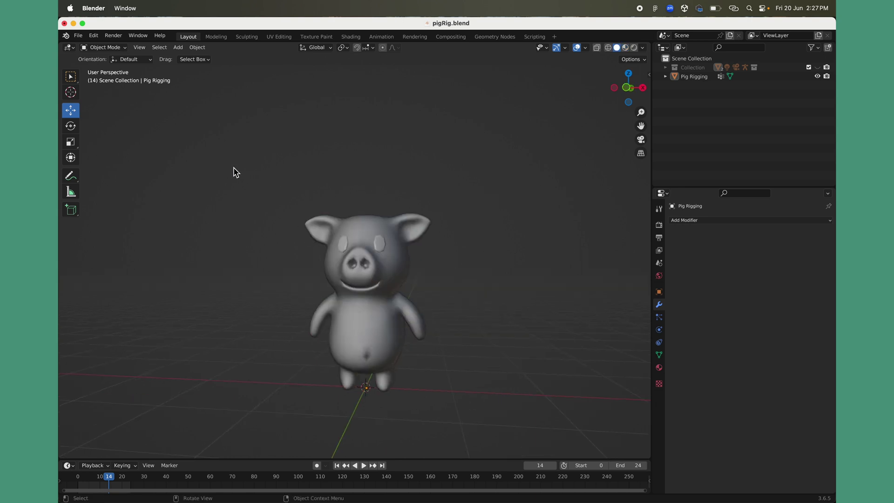
Search the preferences' add-ons for "rig" and make sure Rigging: Rigify is enabled
left_click(93, 36)
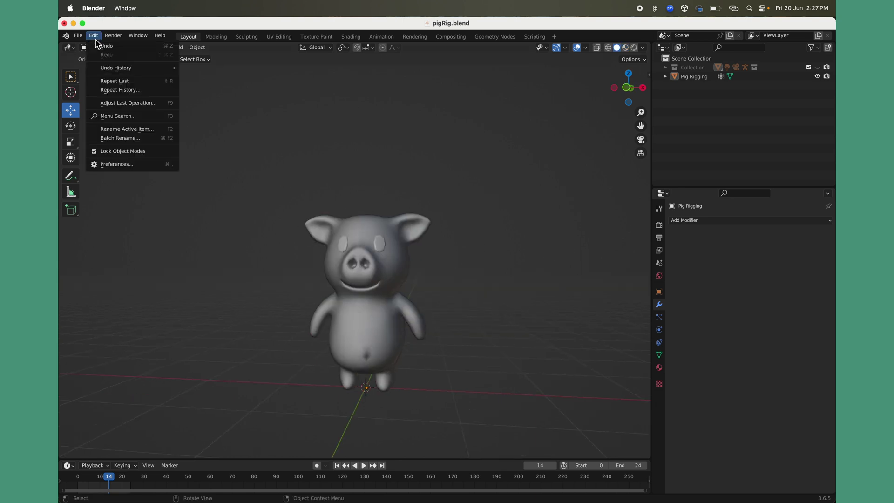
left_click(123, 164)
left_click(80, 133)
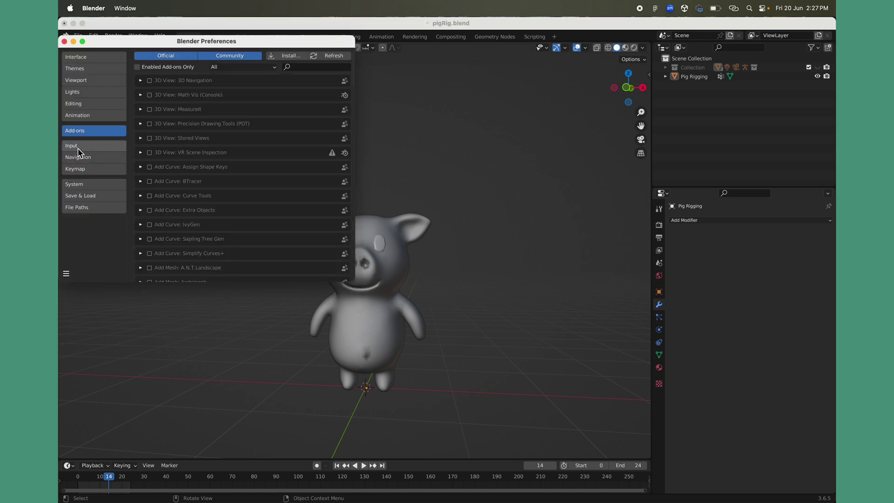
left_click(324, 67)
type("rig")
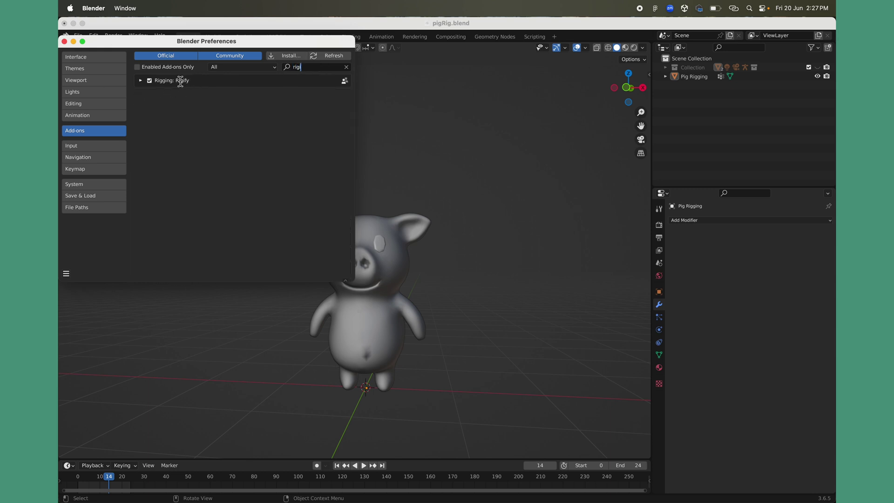
left_click(151, 83)
left_click(64, 42)
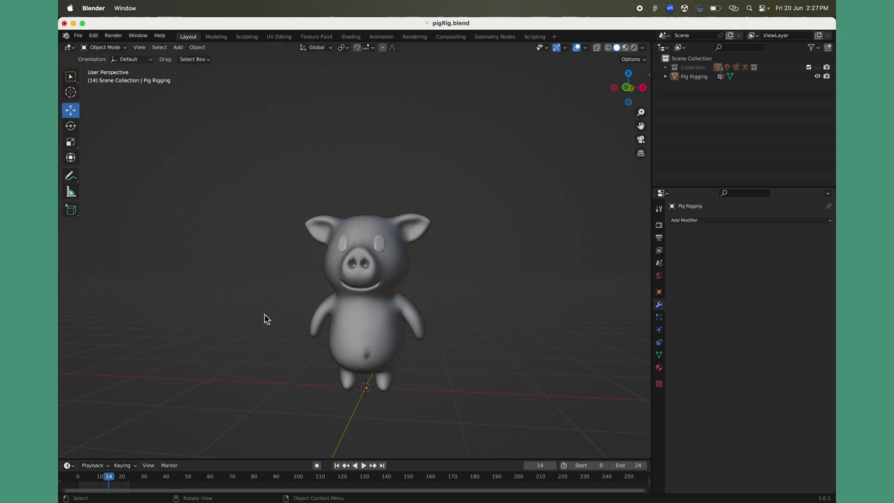
Add a Basic Human (Meta-Rig) armature to the scene
mouse_move(259, 378)
middle_mouse_down()
mouse_move(315, 375)
mouse_move(263, 385)
middle_mouse_up()
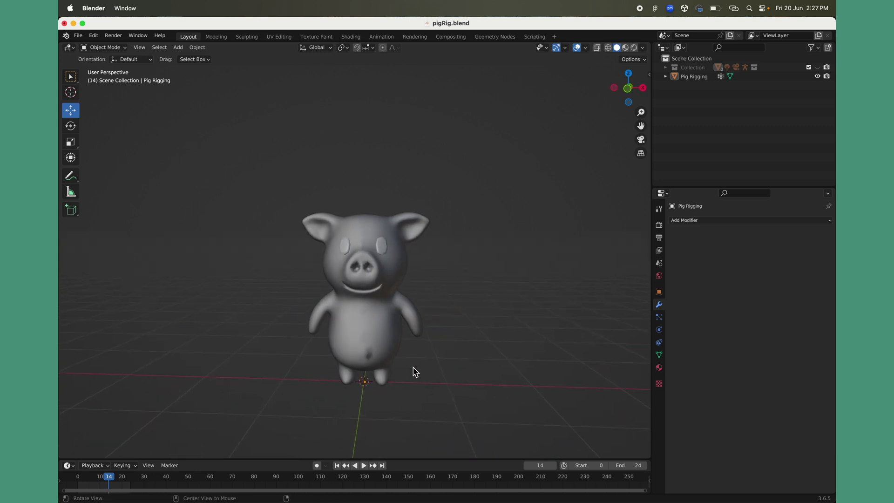
left_click(178, 47)
mouse_move(225, 131)
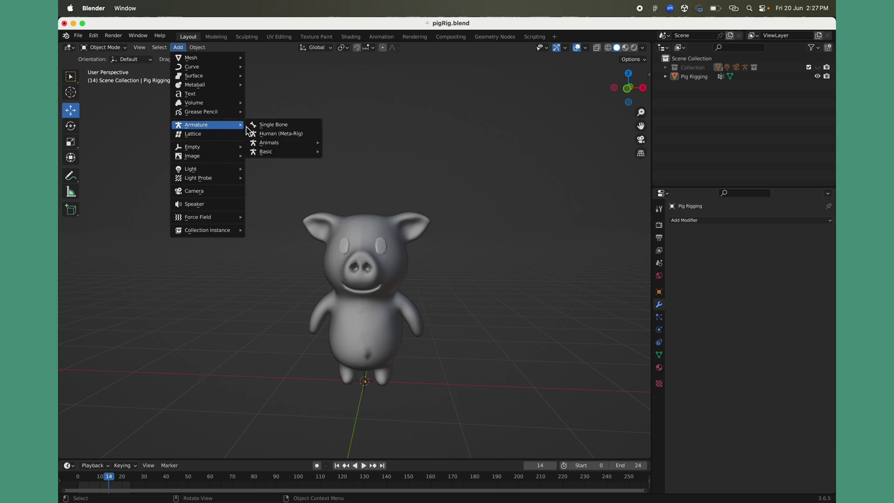
mouse_move(279, 160)
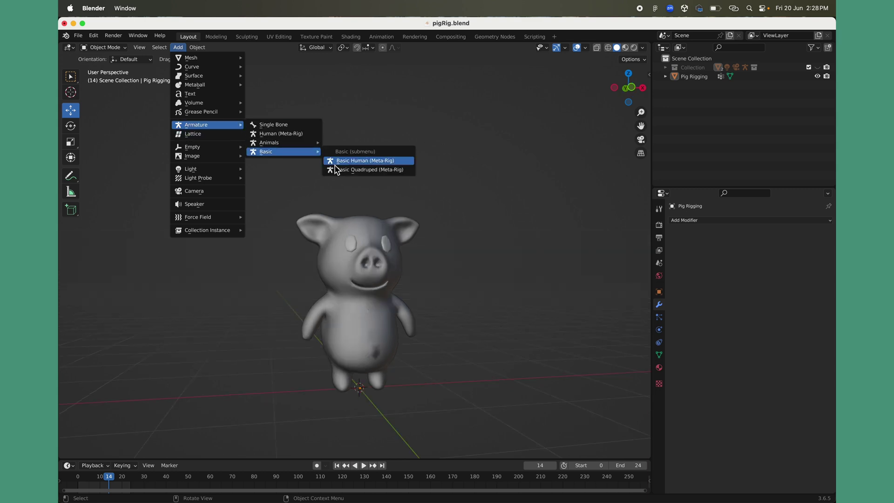
left_click(365, 161)
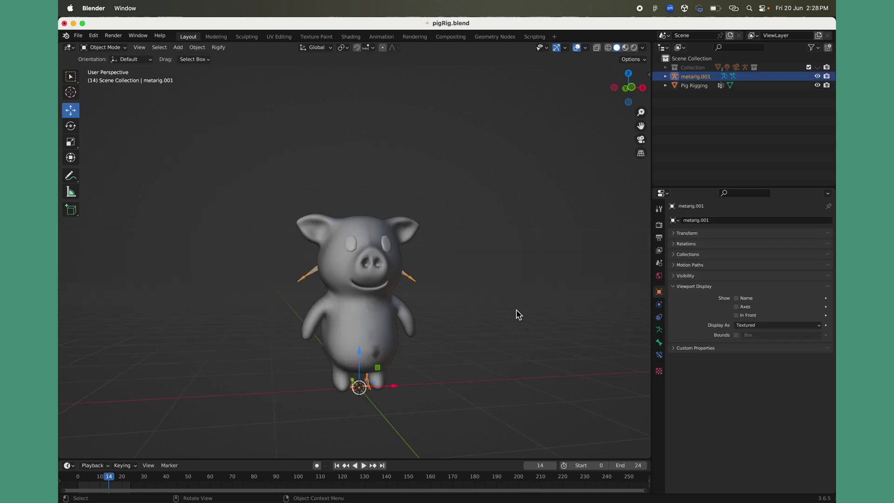
Set the meta-rig's viewport display to In Front so its bones show through the pig
middle_click_drag(515, 322, 442, 316)
middle_click_drag(479, 294, 528, 290)
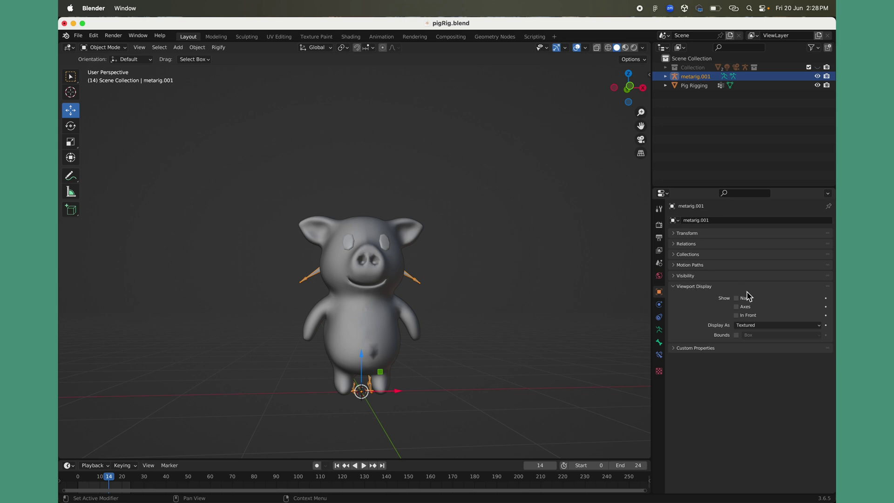
left_click(736, 315)
Put the meta-rig into Edit Mode in front orthographic view and activate the Move tool
middle_click_drag(435, 361, 396, 304)
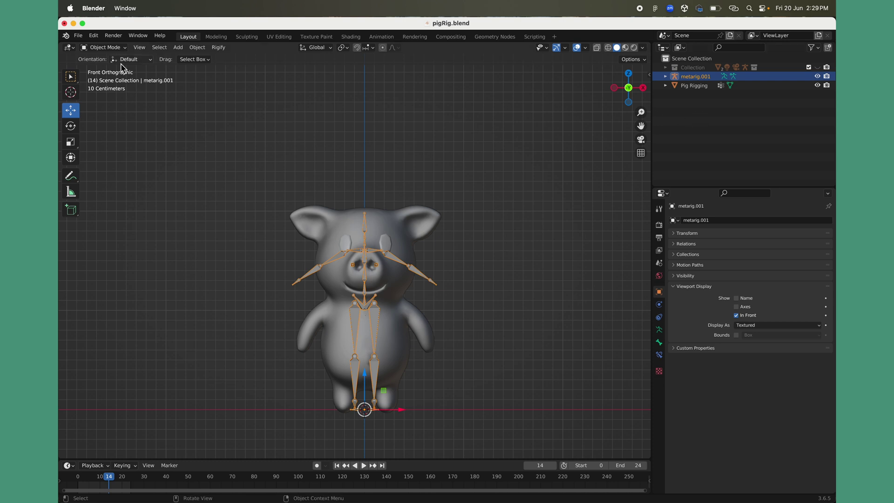
left_click(125, 48)
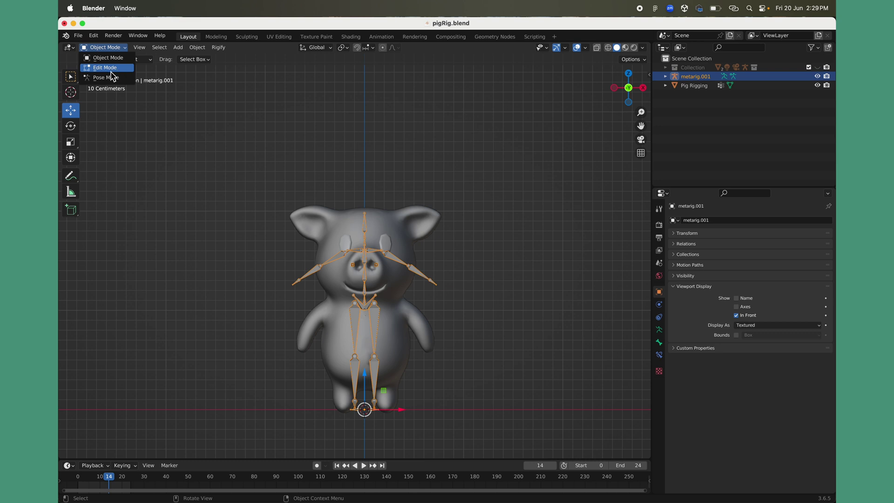
left_click(113, 69)
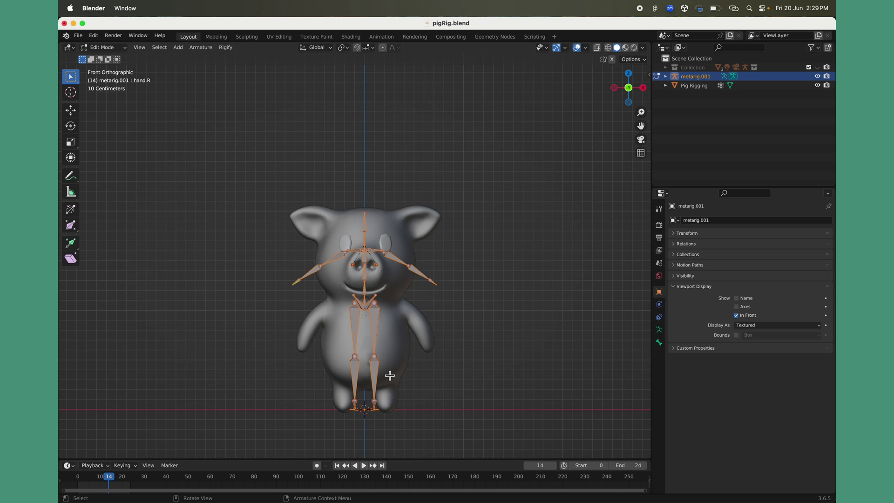
scroll(389, 376, "up", 3)
key("shift+space")
key("g")
left_click(376, 257)
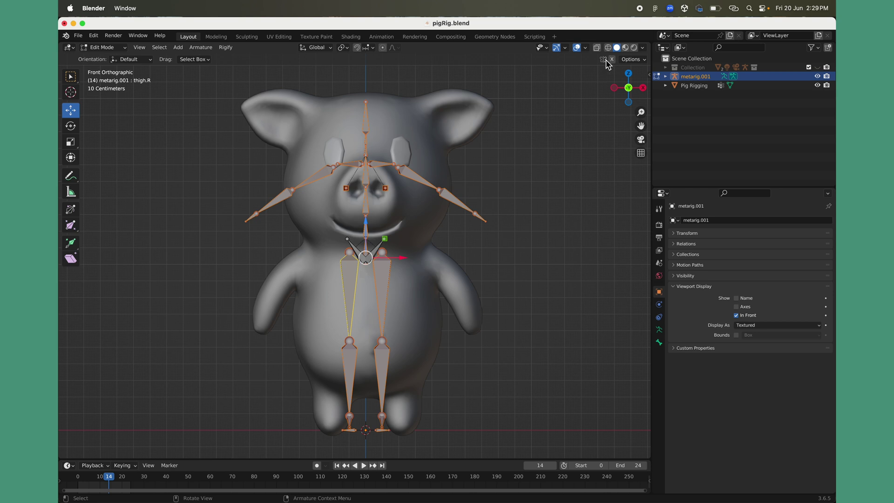
Deselect all bones and turn on X-Axis Mirror for editing the armature
left_click(632, 60)
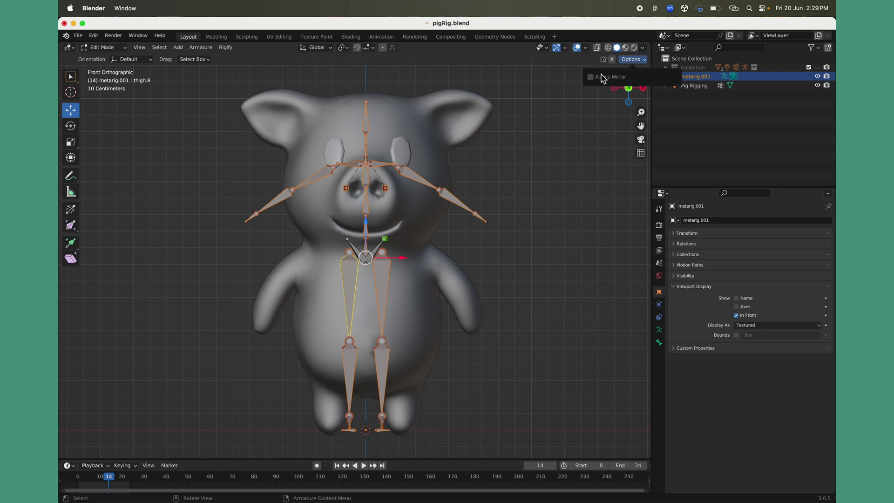
key("alt+a")
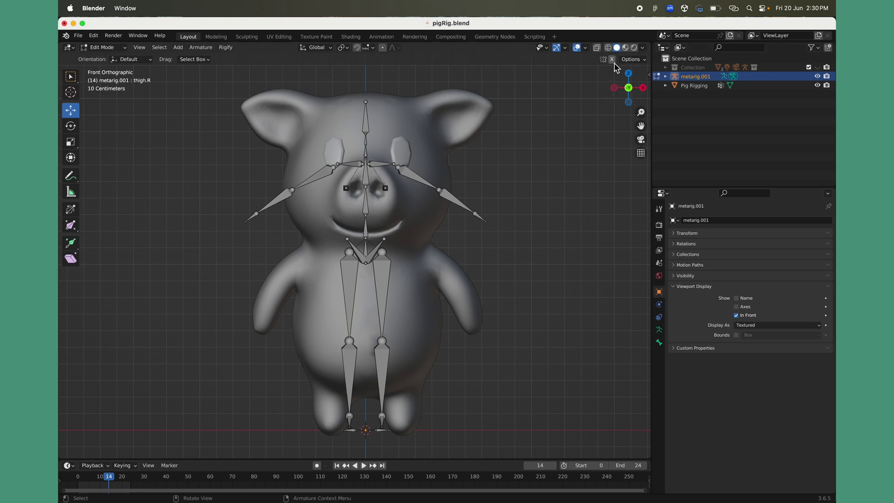
left_click(645, 60)
Test the mirrored editing by raising the left shoulder bone's tip about 0.117 m, and undo the move
left_click(396, 166)
left_click_drag(397, 135, 403, 117)
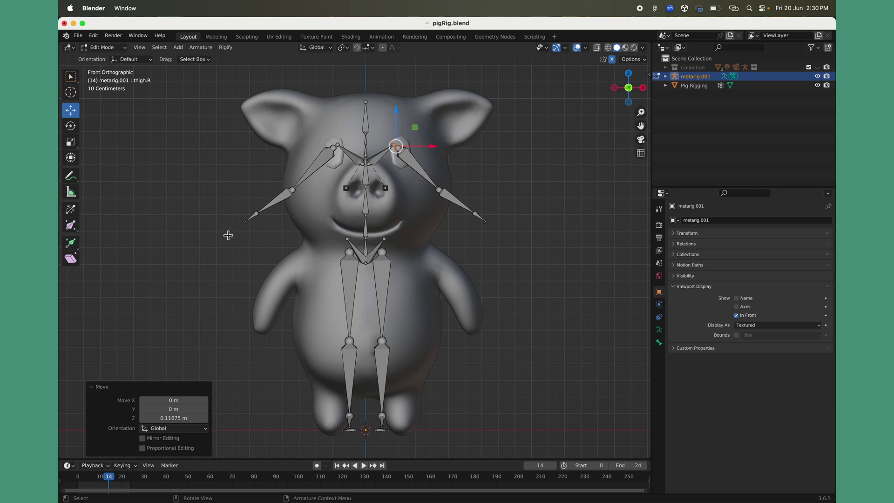
key("super+z")
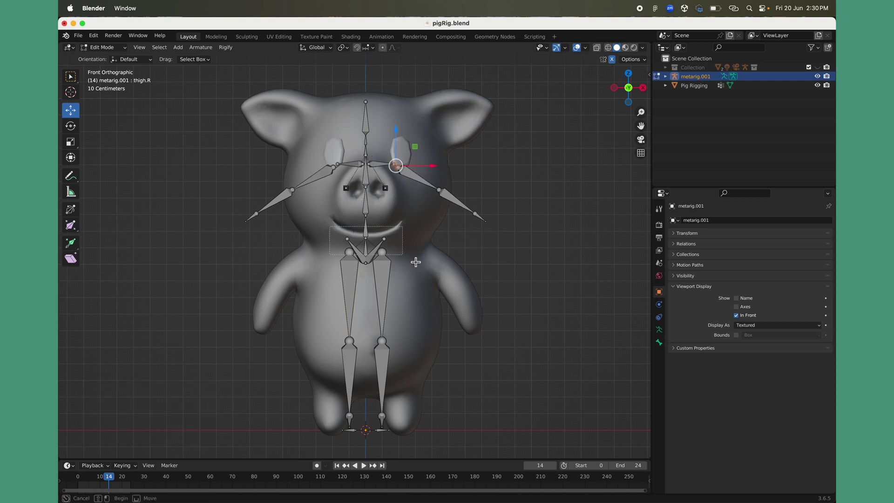
Move the whole armature straight down until its head bone ends near the pig's mouth
key("a")
left_click_drag(369, 227, 372, 359)
left_click(465, 381)
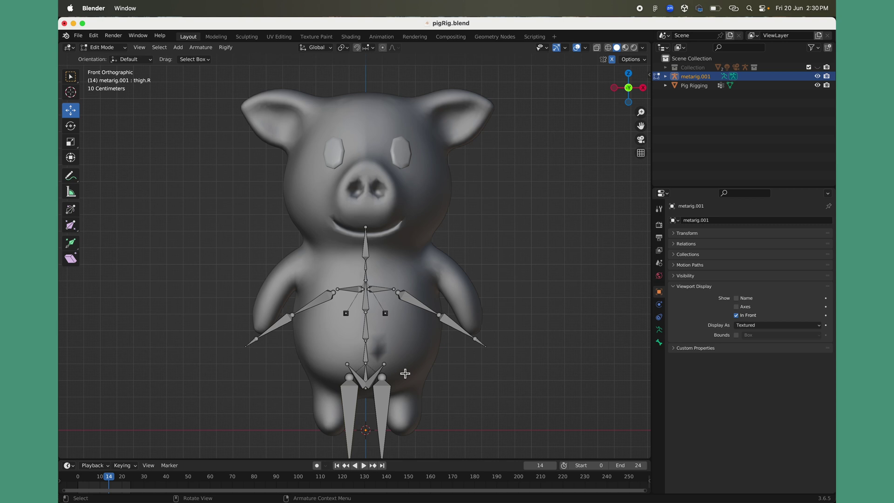
Scale the left leg's bones to about 0.366 and move them about 0.128 m outward and 0.601 m up into the pig's leg
left_click(382, 377)
middle_click_drag(467, 395, 465, 250, "shift")
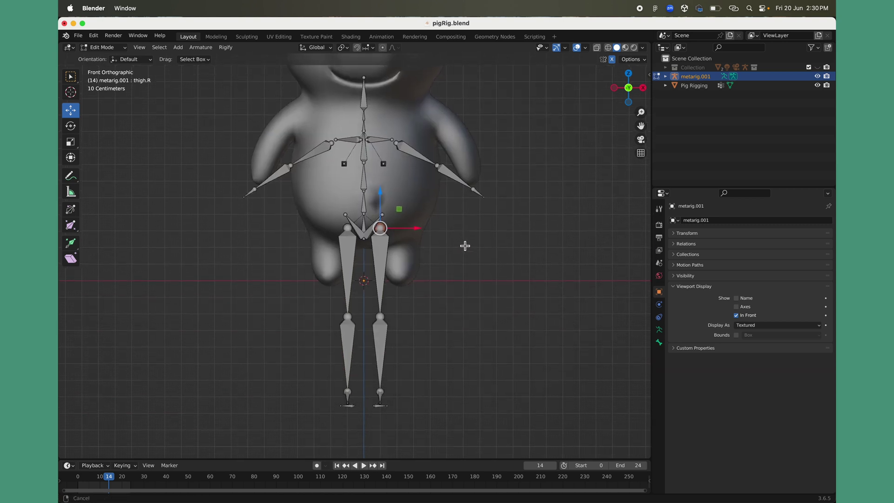
left_click_drag(394, 302, 371, 427, "shift")
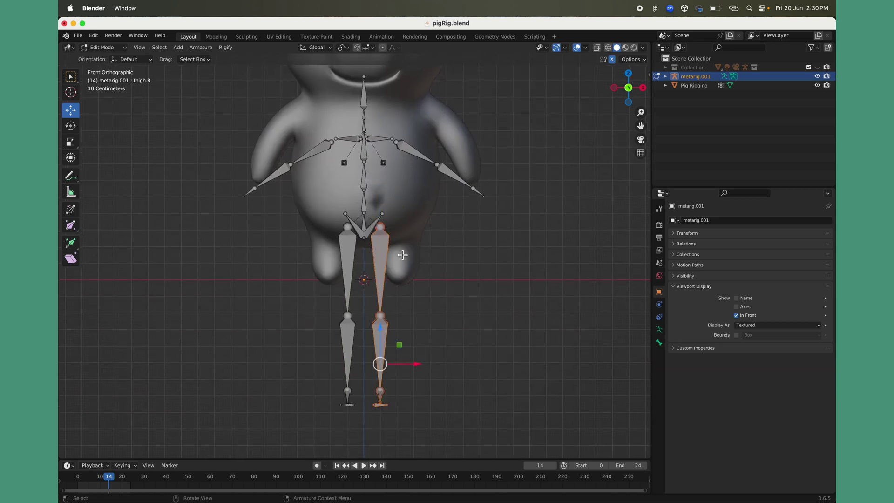
scroll(403, 255, "up", 1)
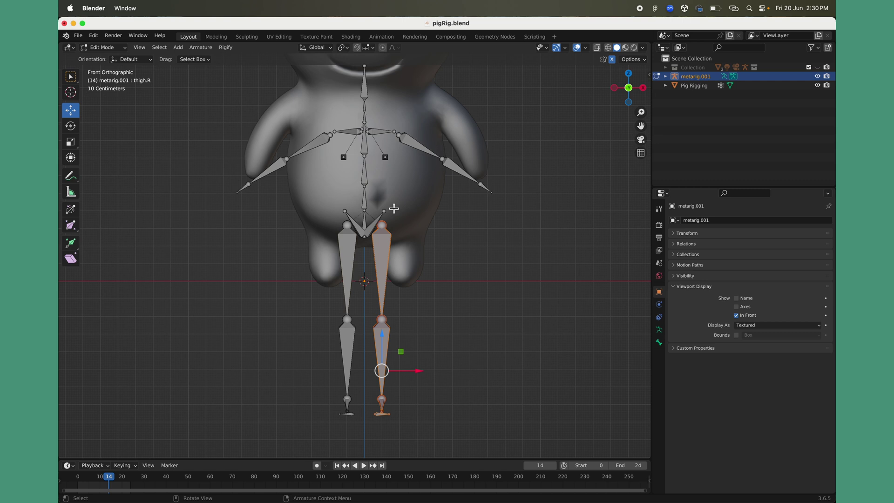
key("s")
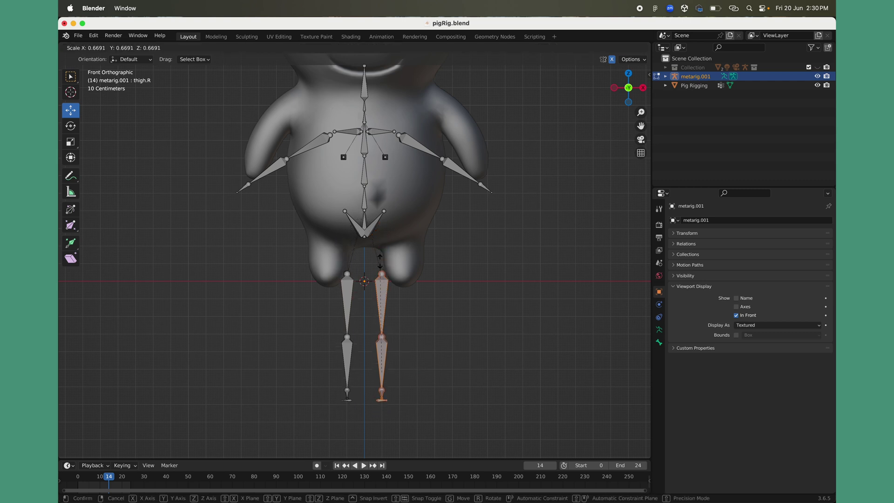
left_click(363, 314)
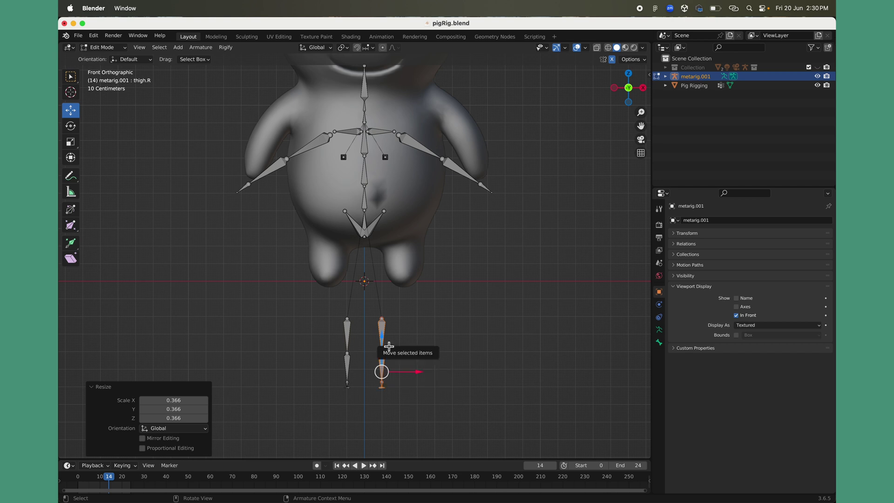
left_click_drag(389, 346, 413, 242)
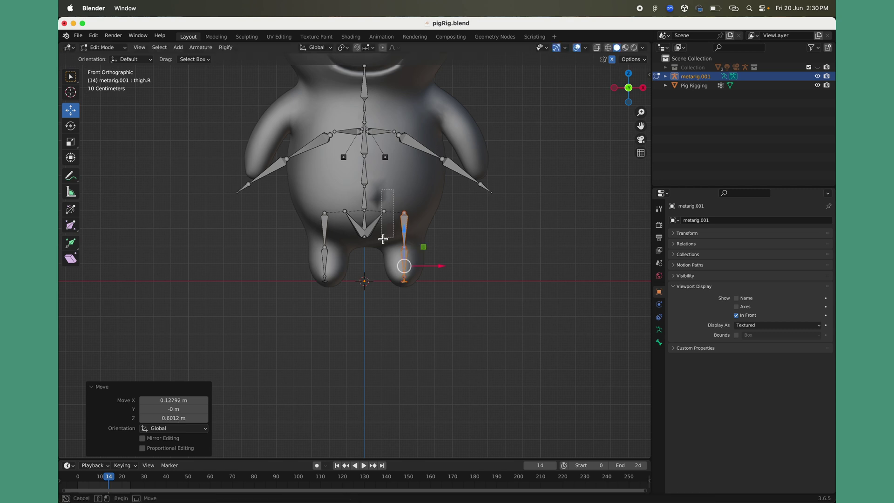
Move the left pelvis bone's tip about 0.115 m outward to the thigh's top, and lower the hip joint level with the pelvis base
left_click(384, 211)
left_click_drag(420, 212, 444, 214)
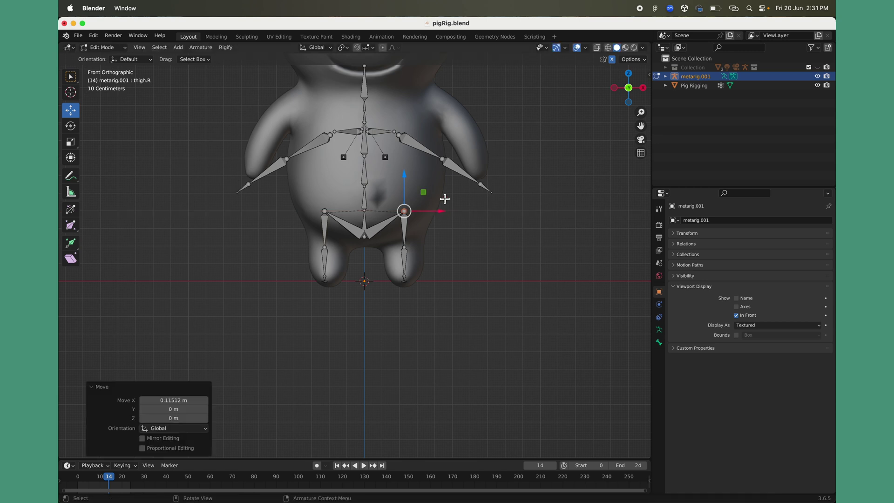
left_click(399, 227)
left_click_drag(412, 174, 404, 207)
Lower the left knee joint to about mid-leg and shift the ankle and foot joints slightly down toward the sole
key("a")
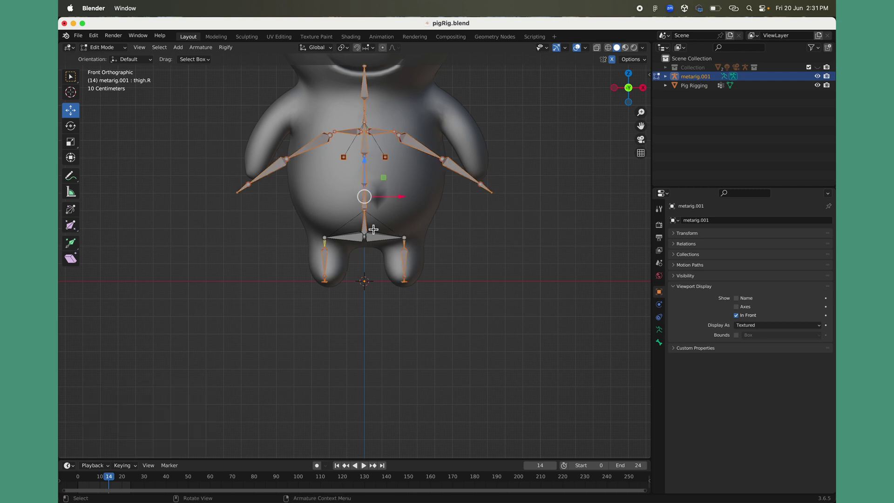
left_click(404, 238)
scroll(411, 250, "up", 1)
scroll(411, 250, "up", 5)
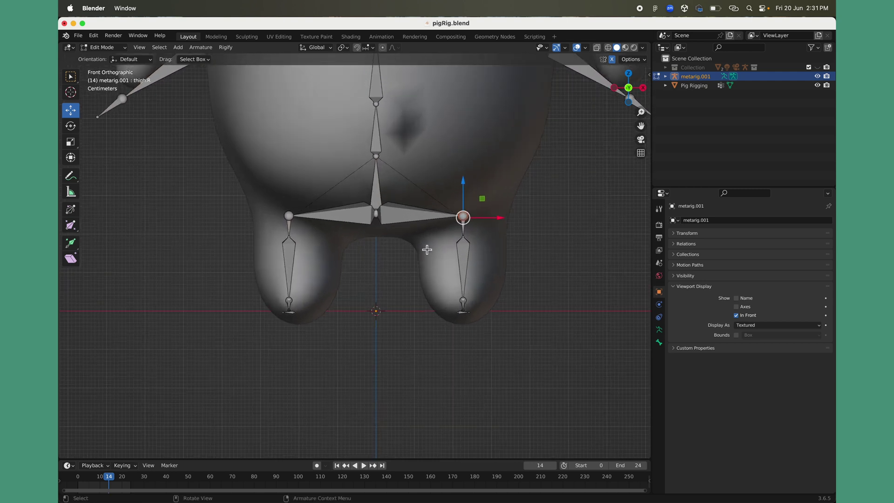
left_click(490, 232)
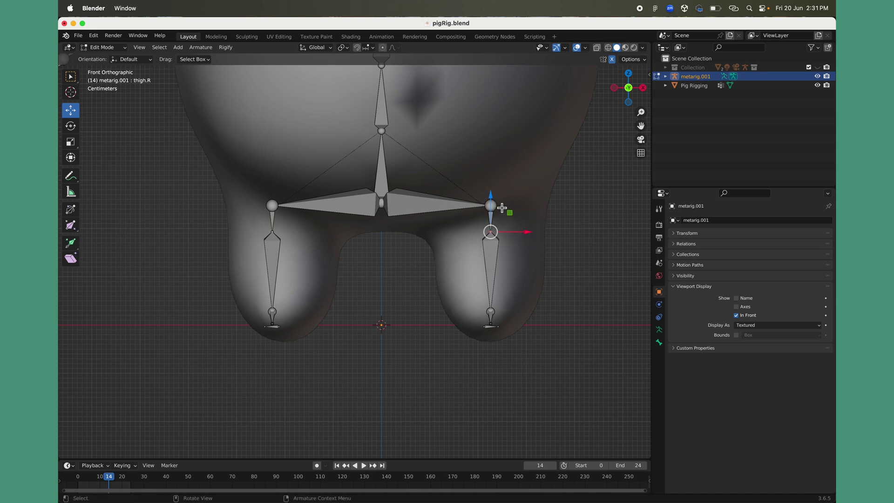
left_click_drag(493, 201, 497, 233)
left_click_drag(465, 303, 512, 313)
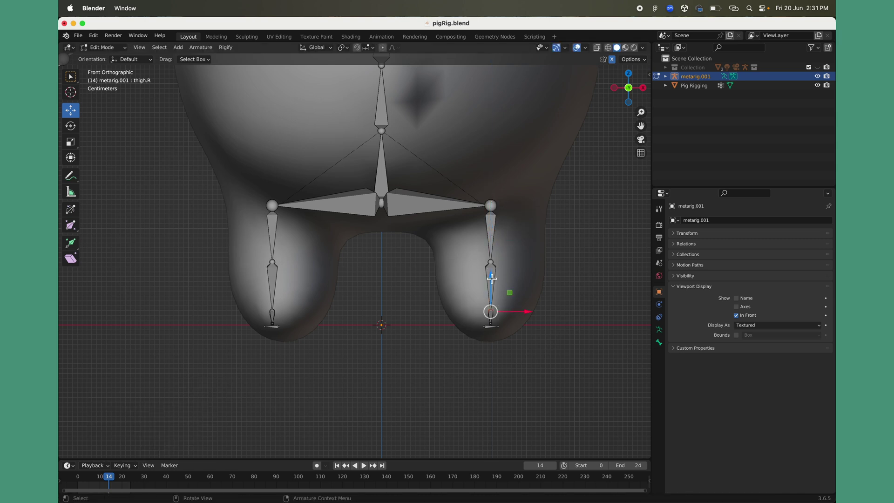
left_click_drag(494, 280, 494, 279)
left_click_drag(473, 370, 494, 310)
left_click(487, 257)
Try moving the left thigh's top about 0.043 m and about 0.021 m outward, undoing each move
left_click(491, 217)
left_click_drag(531, 217, 555, 223)
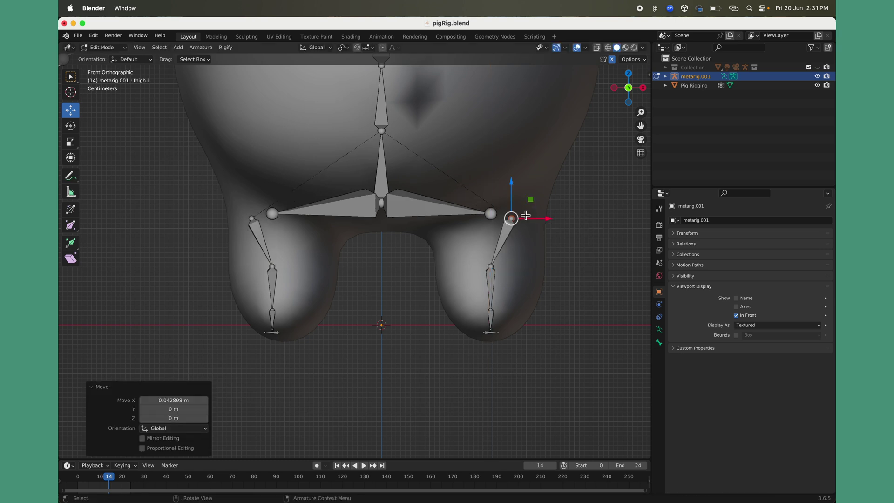
key("super+z")
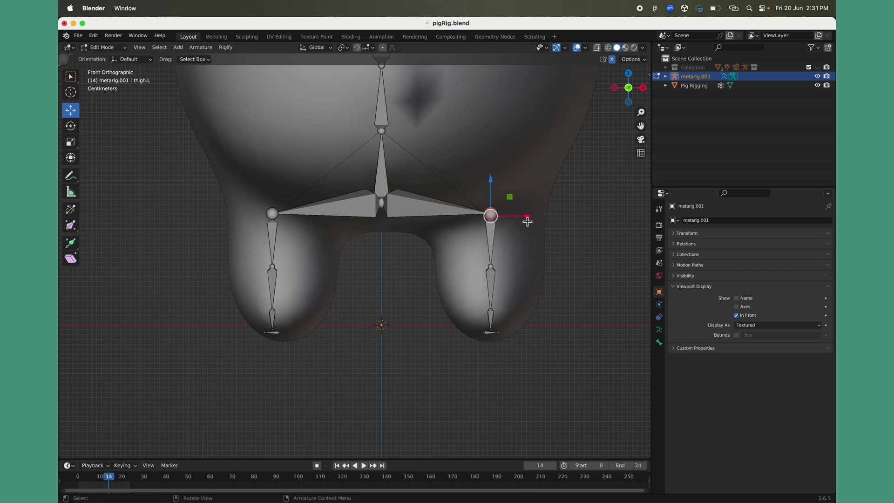
left_click_drag(530, 222, 534, 234)
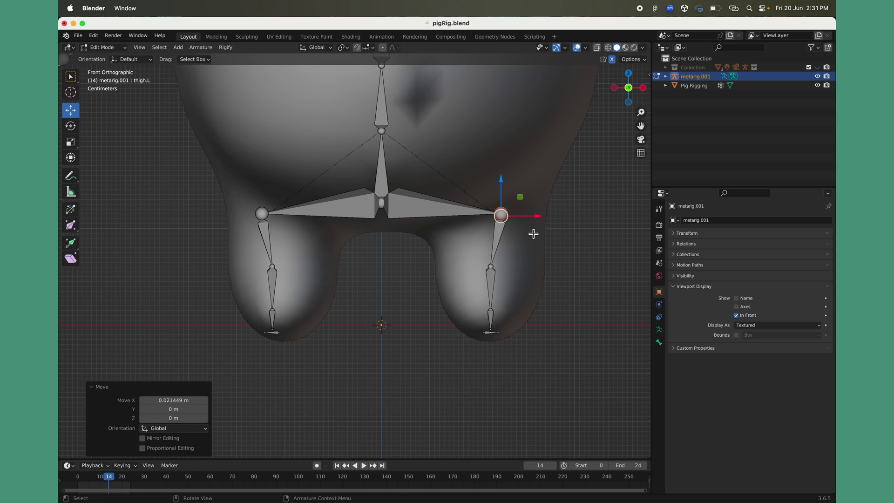
key("super+z")
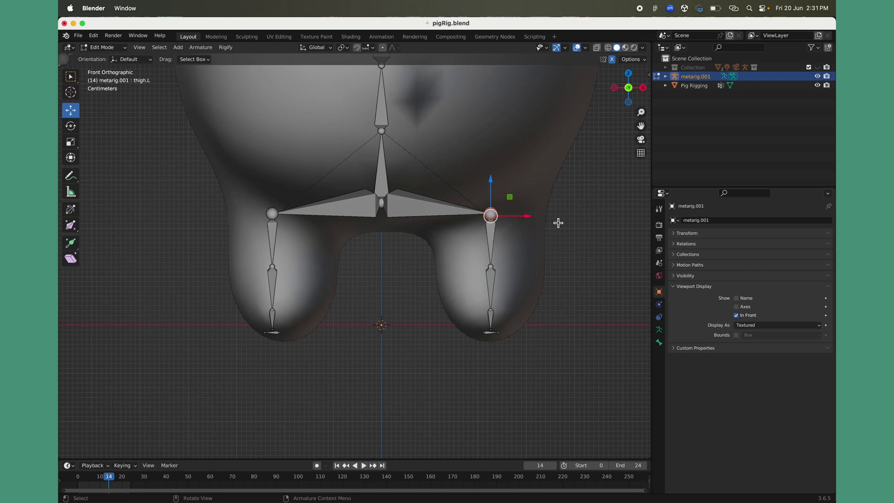
left_click_drag(471, 257, 511, 279)
left_click_drag(455, 248, 533, 268)
key("super+z")
Select the whole left leg chain, including the hip joint, and shift it slightly outward
left_click_drag(487, 304, 508, 314)
key("a")
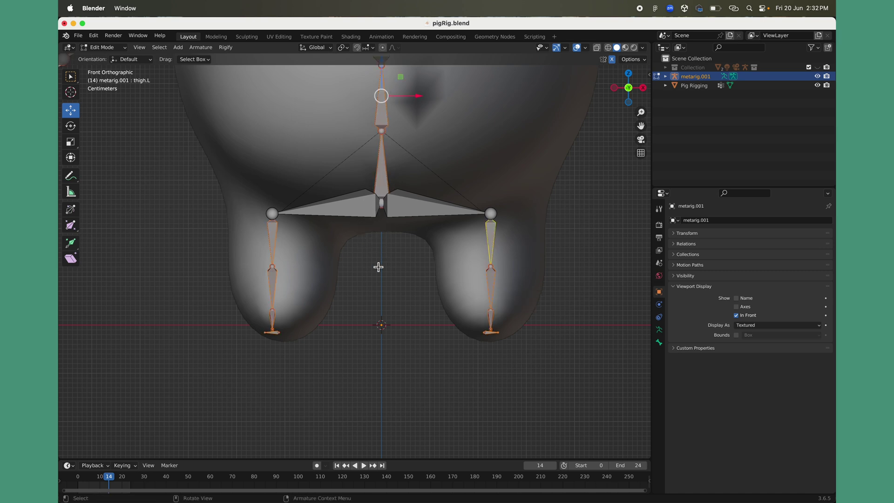
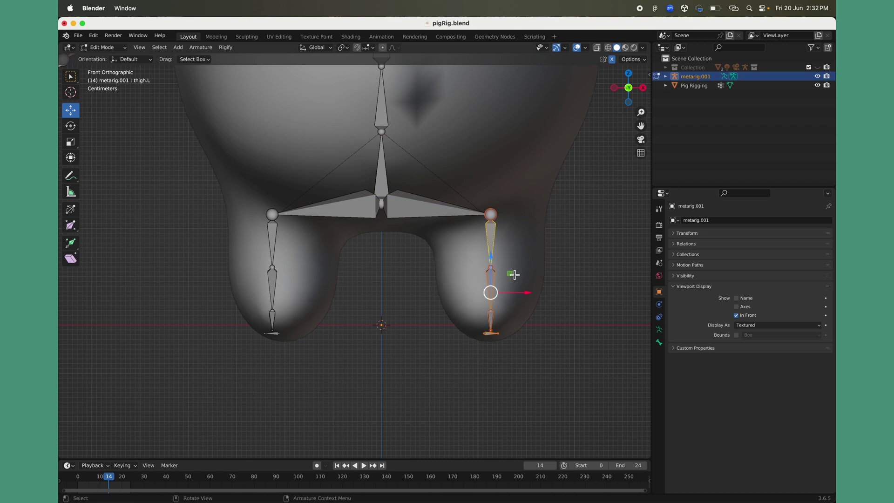
left_click_drag(528, 298, 533, 300)
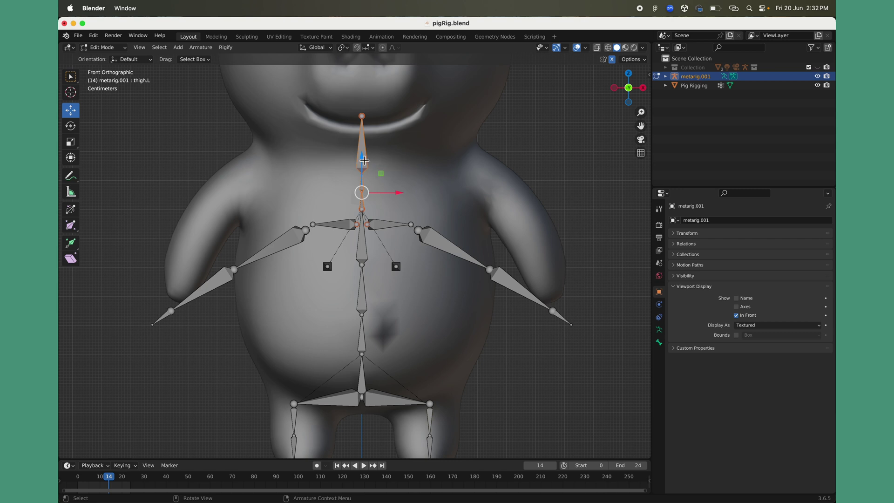
Raise the neck and shoulder bases to the pig's mouth, and move the left shoulder's outer end up and outward to the arm's top
left_click_drag(364, 160, 368, 76)
left_click(408, 248)
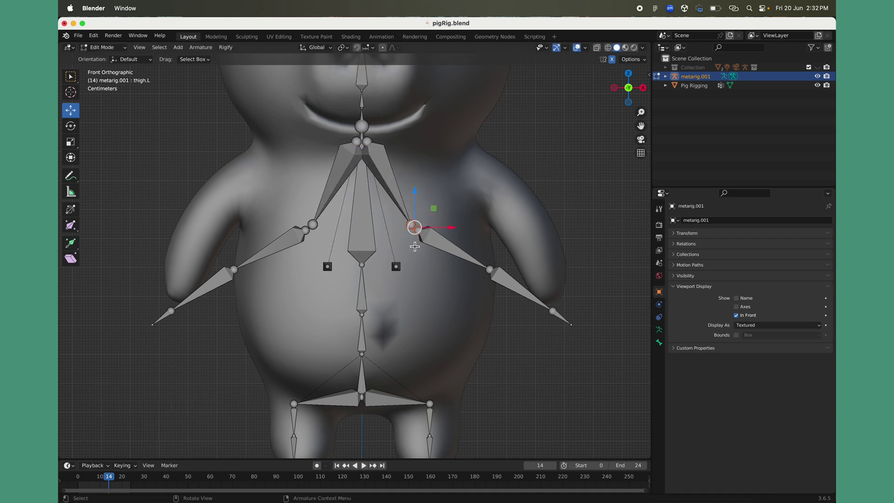
left_click_drag(451, 234, 468, 136)
Move the left elbow joint up and outward to the middle of the arm, and raise the wrist joint about 0.198 m
left_click_drag(466, 304, 537, 193)
left_click_drag(572, 230, 564, 231)
left_click_drag(530, 196, 542, 185)
left_click(553, 311)
left_click_drag(557, 281, 548, 218)
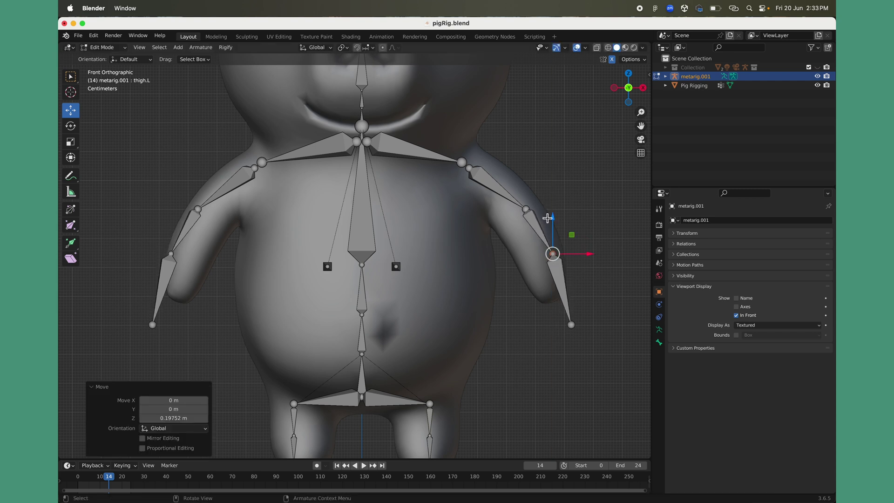
left_click(578, 262)
key("ctrl+z")
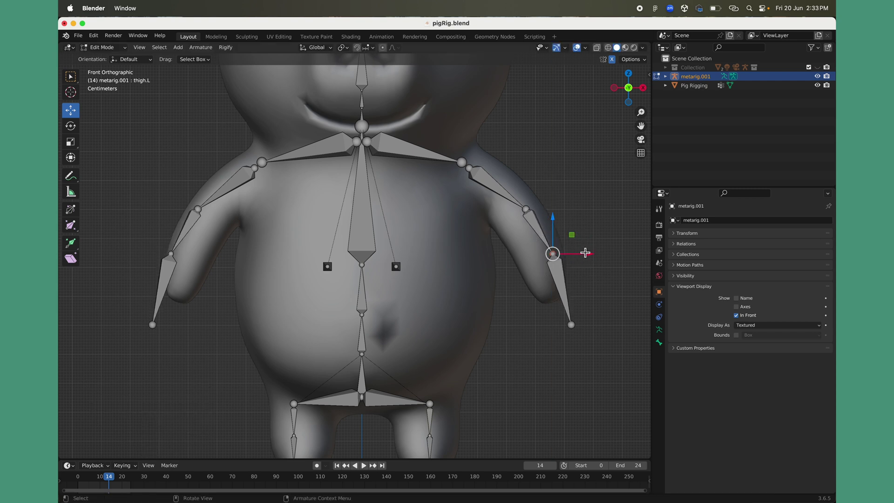
Shift the left wrist and hand tip inward inside the pig's arm, and move the elbow about 0.012 m inward
left_click_drag(591, 257, 583, 260)
left_click_drag(546, 368, 573, 262)
left_click_drag(608, 303, 589, 303)
left_click_drag(500, 248, 559, 211)
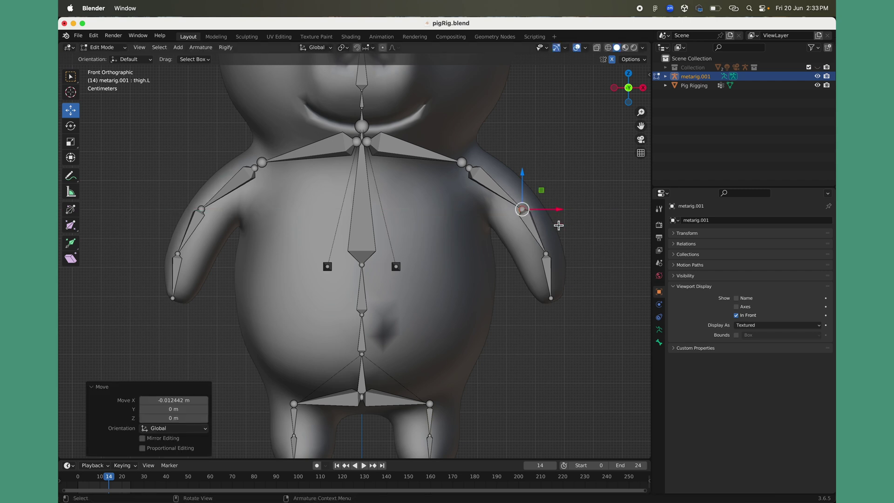
left_click_drag(531, 276, 570, 257)
Move the left breast bone outward and up onto the upper chest, finishing with a downward shift of about 0.028 m
left_click(328, 267)
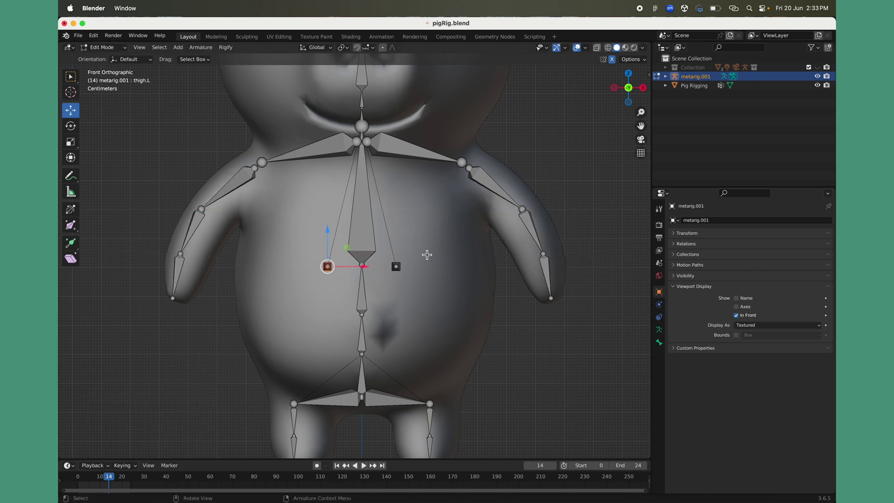
left_click(396, 268)
left_click_drag(397, 245, 463, 205)
left_click_drag(423, 169, 423, 178)
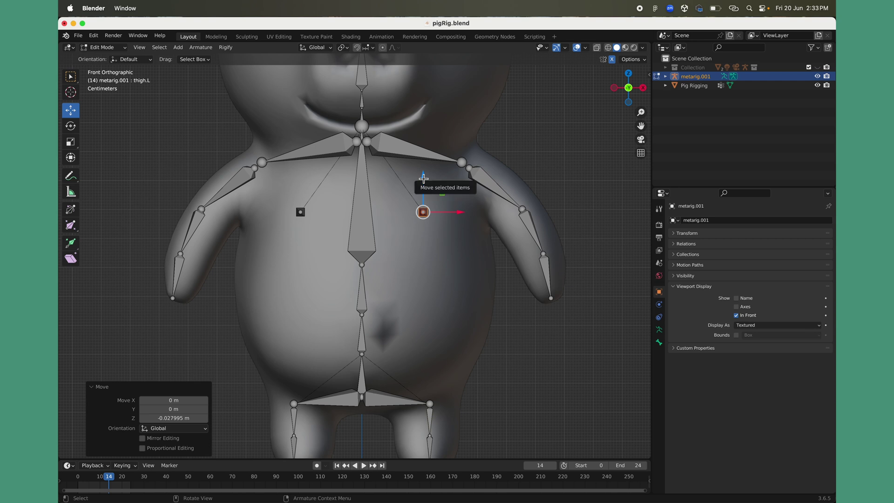
Raise the spine joint at mid-torso about 0.224 m and the spine joint below it about 0.14 m
left_click(362, 264)
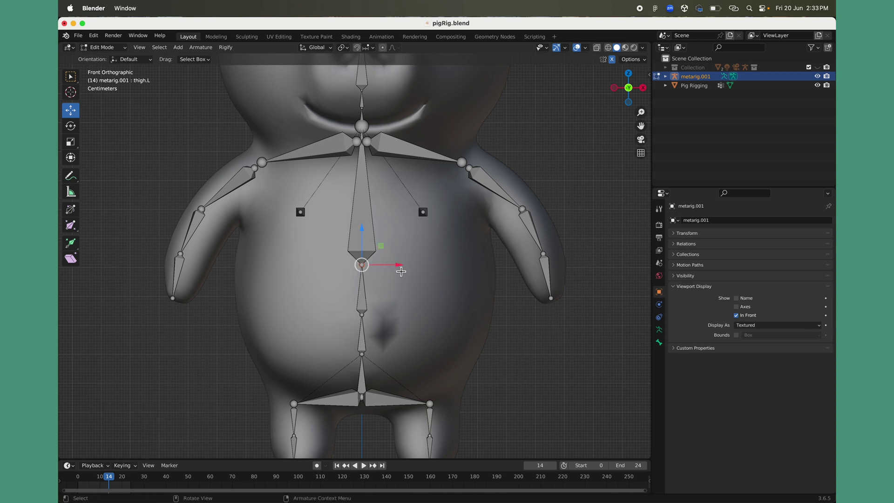
left_click_drag(368, 232, 370, 174)
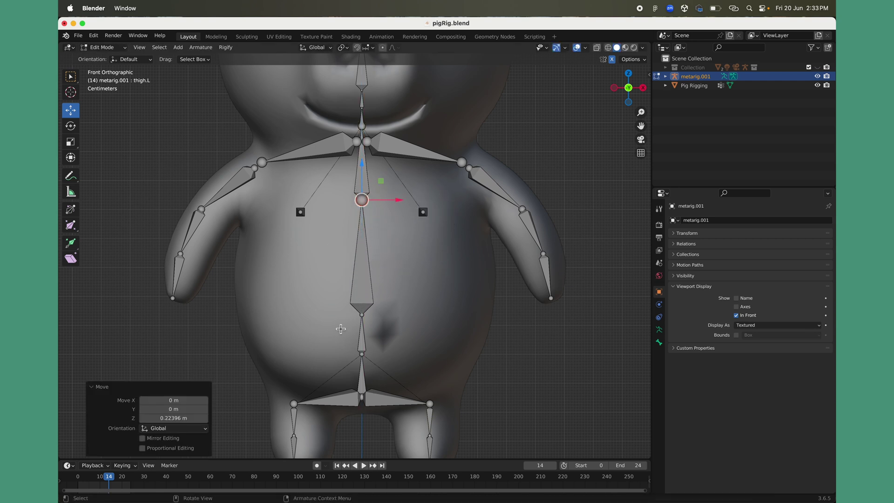
left_click_drag(395, 319, 394, 319)
left_click_drag(366, 281, 364, 239)
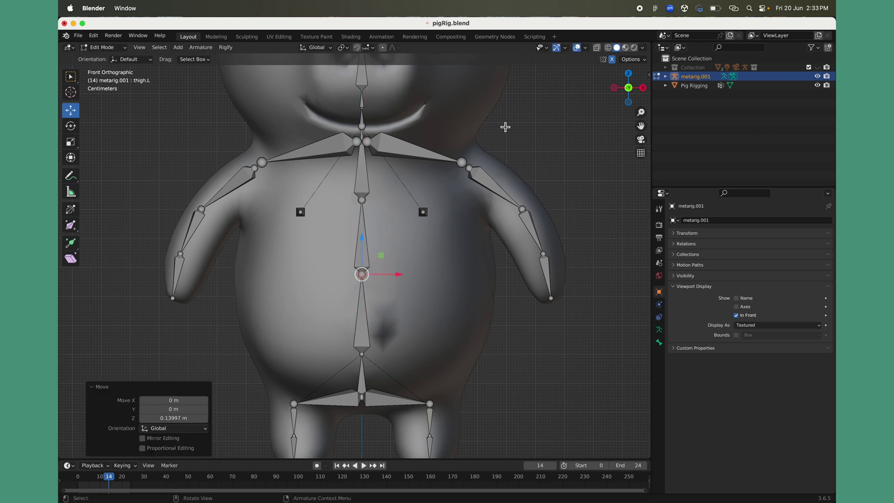
Even out the spine by raising the lower torso joint slightly and the upper chest joint about 0.014 m
key("a")
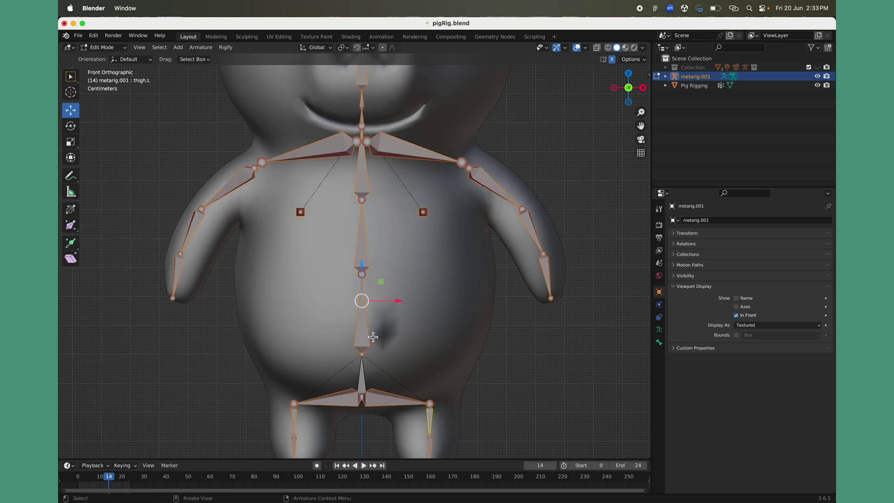
left_click(362, 273)
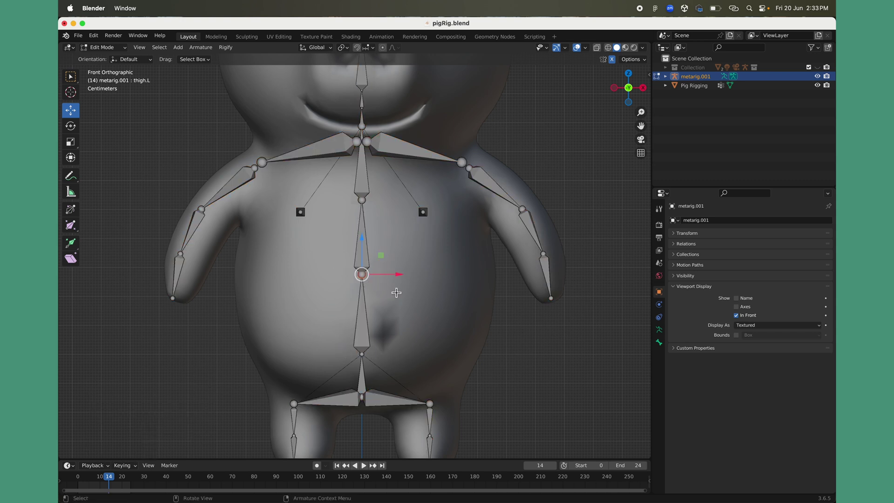
mouse_move(363, 245)
left_mouse_down()
mouse_move(365, 225)
mouse_move(365, 233)
left_mouse_up()
left_click(362, 201)
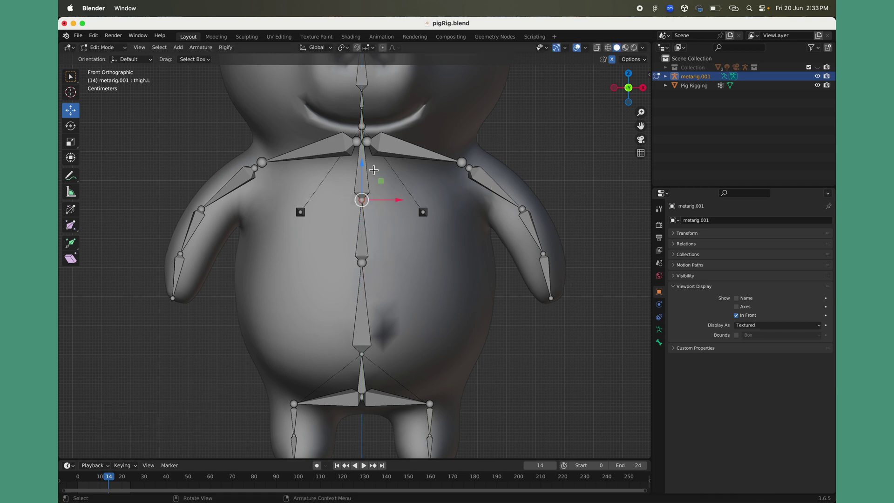
left_click_drag(366, 166, 367, 162)
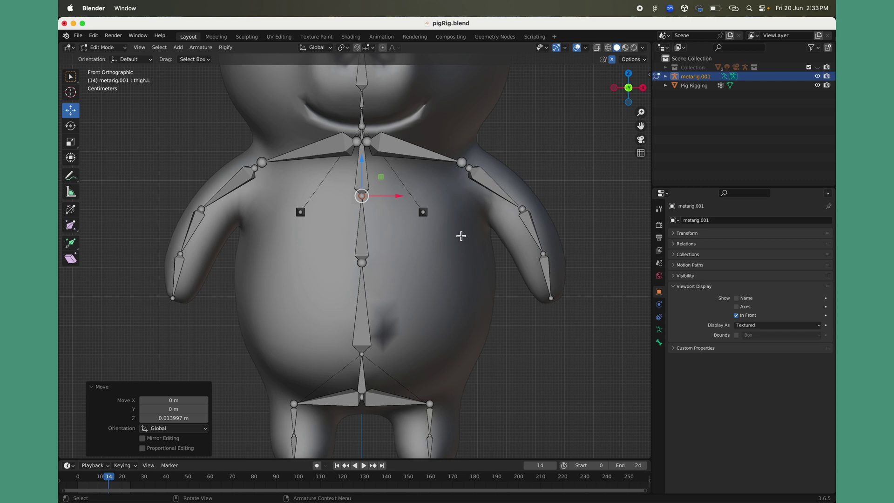
Raise the head bone's tip to the top of the pig's head
scroll(432, 263, "down", 1)
middle_click_drag(435, 156, 435, 262, "shift")
key("b")
left_click_drag(321, 151, 390, 186)
middle_click_drag(390, 185, 392, 262, "shift")
left_click_drag(362, 212, 369, 84)
Raise the head bone's base about 0.387 m to eye level, and the neck's middle joint about 0.251 m to the snout
left_click(378, 294)
left_click_drag(365, 262, 368, 163)
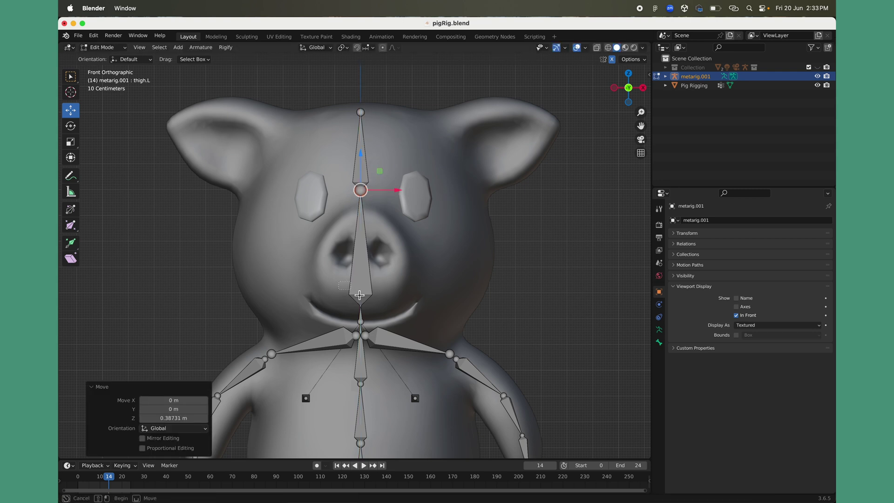
key("ctrl+z")
left_click_drag(369, 283, 369, 218)
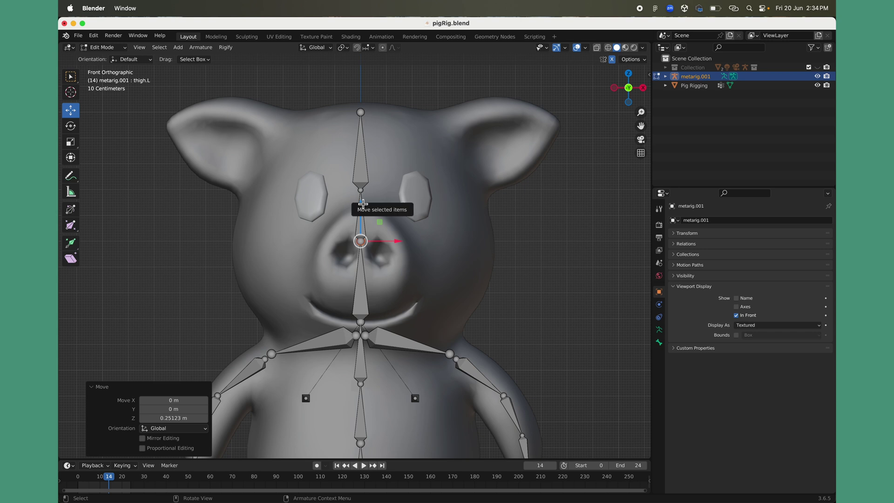
From the top view, select the left forearm and hand bones and move them about 0.005 m forward
middle_click_drag(368, 215, 344, 378)
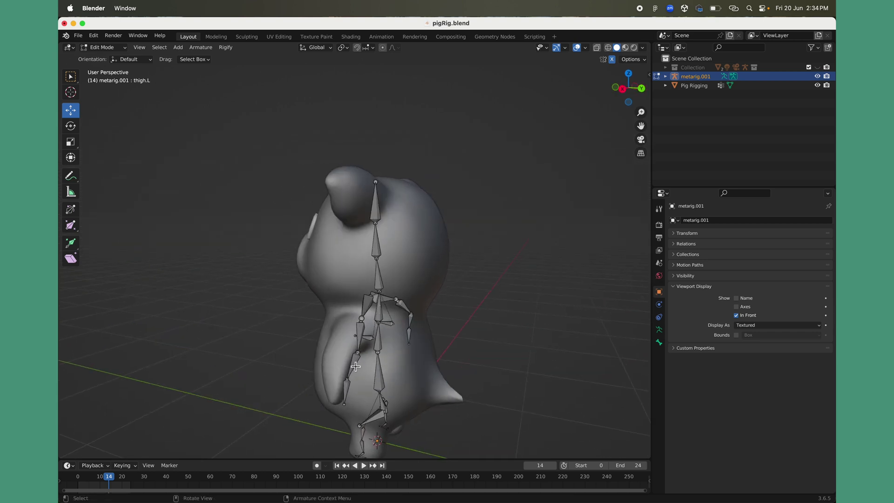
middle_click_drag(362, 364, 349, 393)
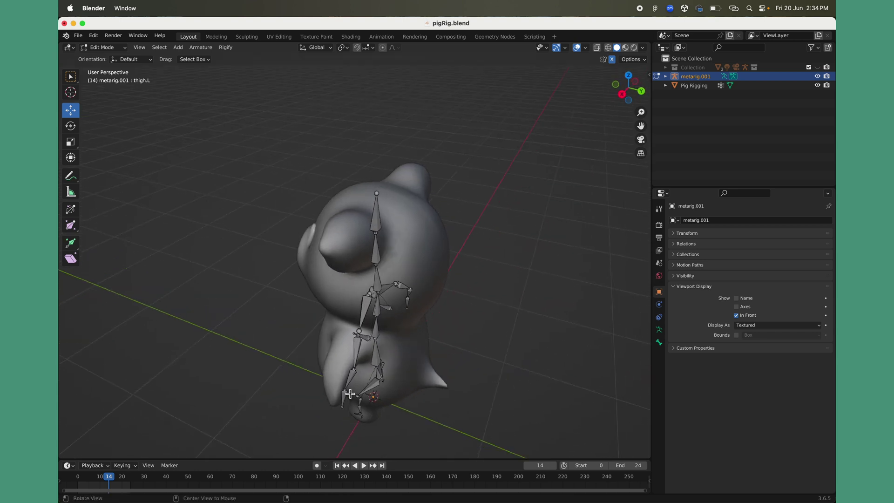
left_click(631, 78)
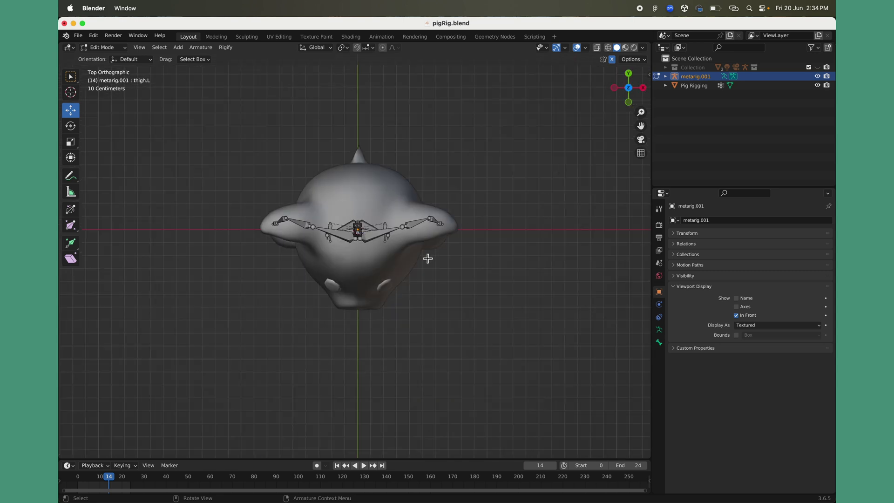
scroll(428, 259, "up", 4)
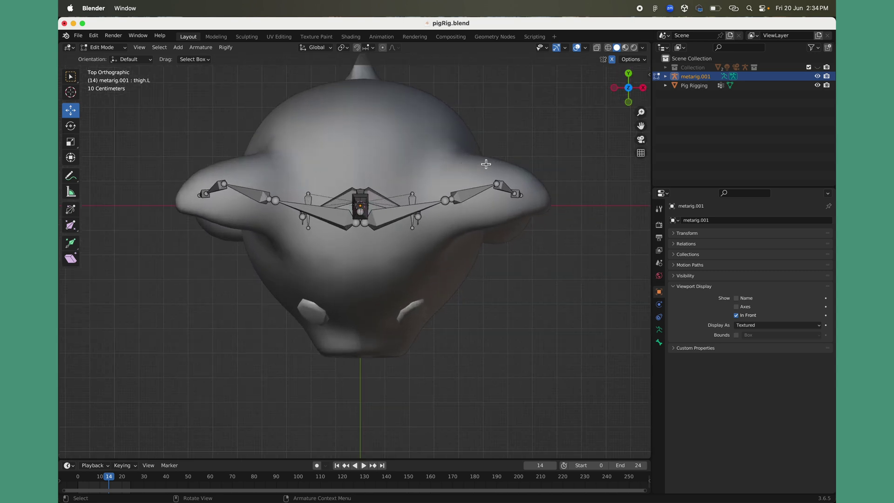
left_click_drag(543, 163, 511, 209)
left_click_drag(511, 161, 511, 162)
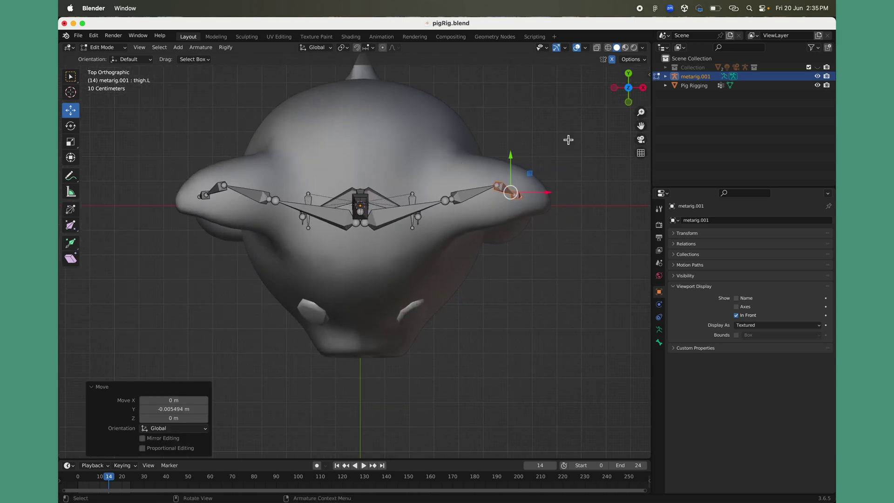
With X-ray display on, move the left forearm and hand bones about 0.037 m forward and the elbow joint another 0.016 m
left_click(596, 48)
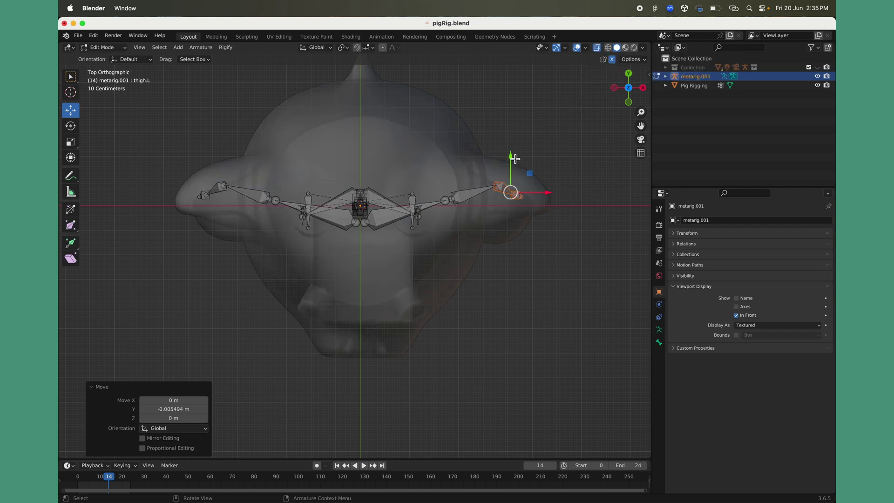
left_click_drag(515, 161, 515, 192)
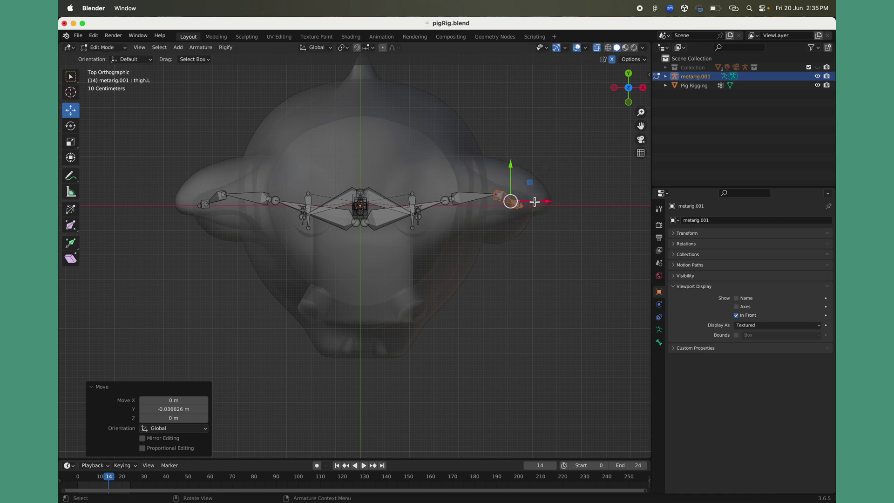
left_click(498, 192)
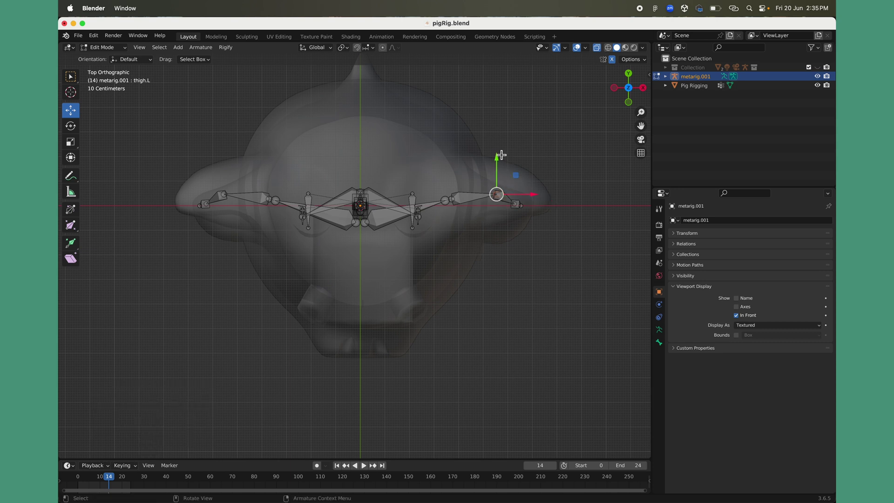
left_click_drag(499, 157, 499, 163)
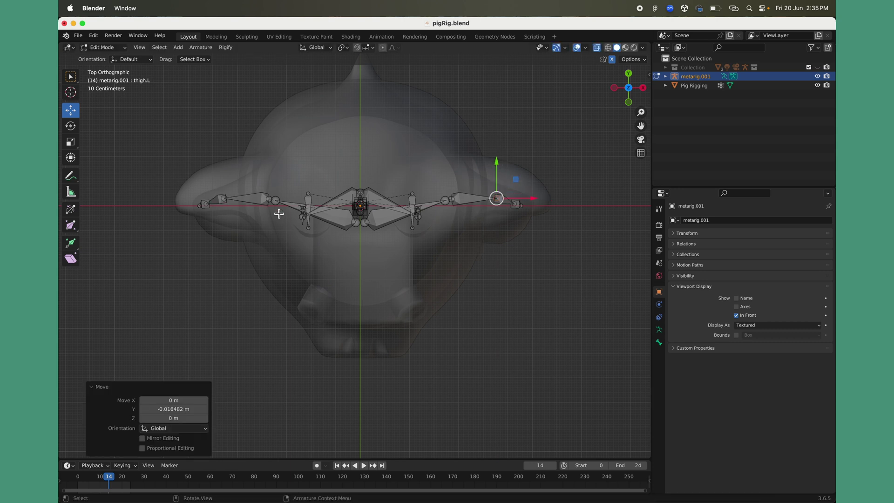
Move the left arm's elbow joint slightly forward and its wrist joint about 0.011 m forward along Y
middle_click_drag(510, 269, 438, 204)
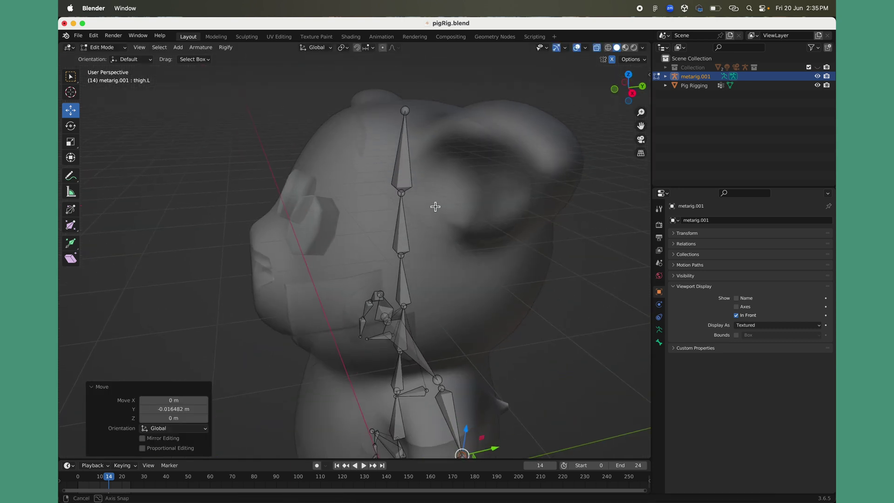
middle_click_drag(509, 261, 499, 150)
middle_click_drag(503, 315, 481, 306)
left_click_drag(420, 243, 409, 244)
middle_click_drag(410, 245, 366, 298)
left_click(409, 295)
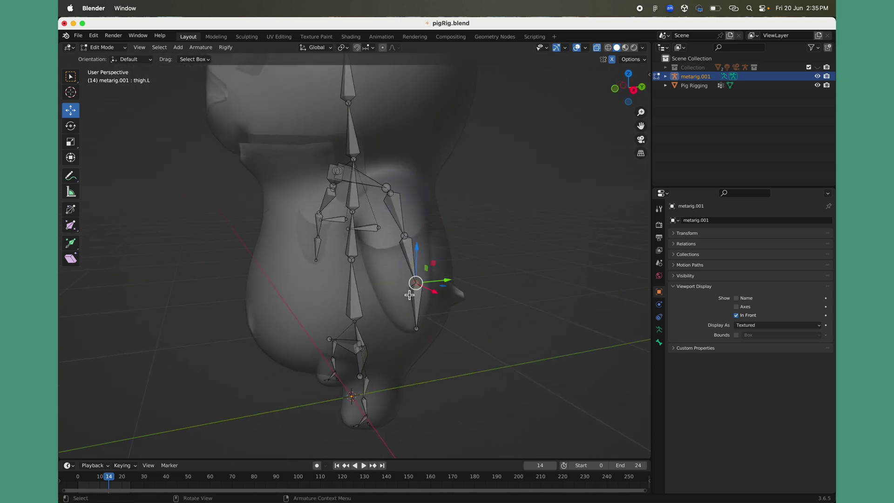
left_click_drag(455, 284, 450, 285)
middle_click_drag(450, 285, 517, 310)
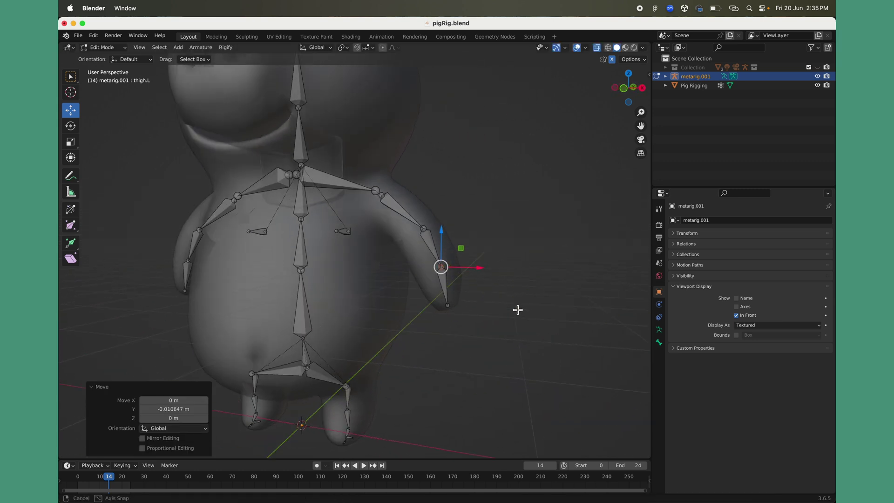
Raise the tip of the left hand bone about 0.018 m
left_click(448, 305)
left_click_drag(451, 277, 451, 272)
middle_click_drag(517, 250, 479, 297)
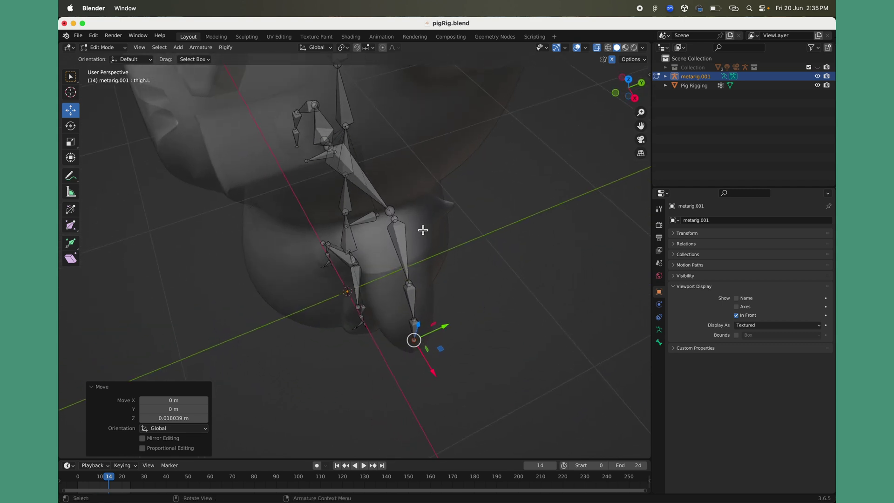
Move the left shoulder joint slightly forward along Y and adjust the elbow joint below it
left_click(391, 213)
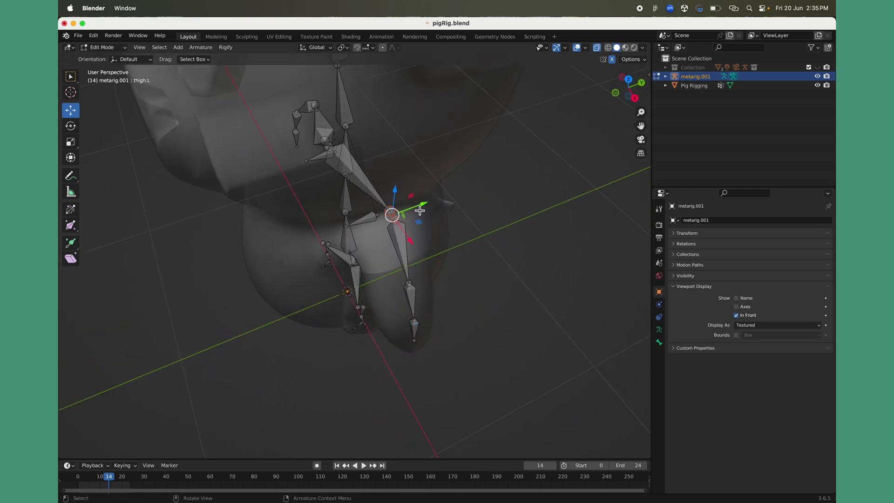
left_click_drag(419, 211, 417, 212)
left_click_drag(427, 272, 399, 295)
left_click_drag(434, 274, 435, 333)
middle_click_drag(483, 318, 336, 358)
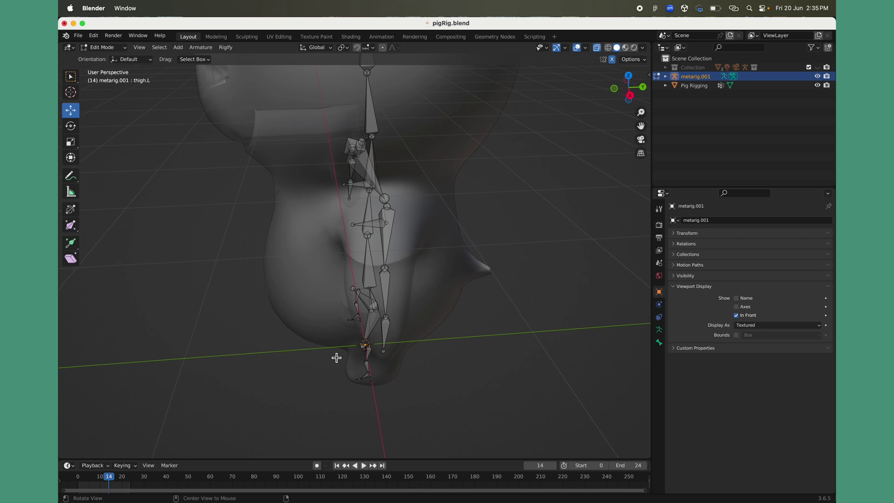
Move the tip of the chest's breast bone about 0.079 m forward along Y
left_click(352, 224)
left_click_drag(389, 225, 371, 226)
middle_click_drag(311, 294, 345, 243)
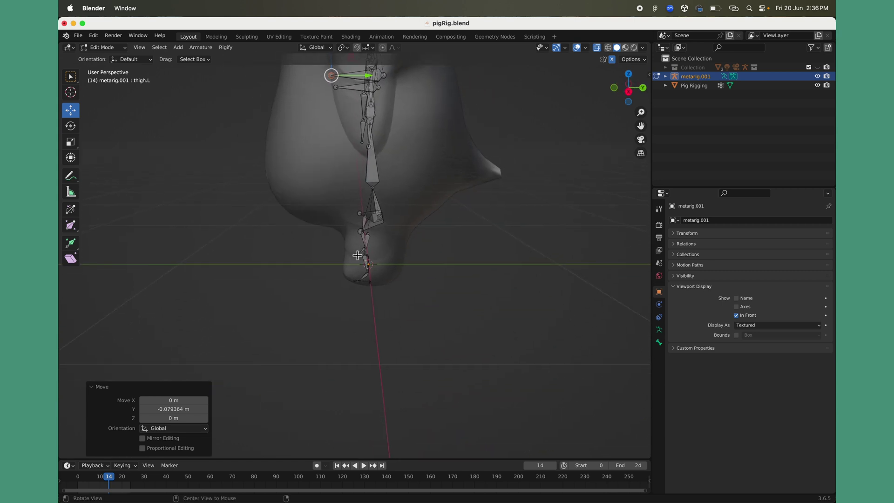
Return the armature to Object Mode, deselect it and turn off X-ray display
scroll(359, 282, "up", 10)
scroll(209, 325, "down", 5)
middle_click_drag(288, 261, 475, 264)
key("Tab")
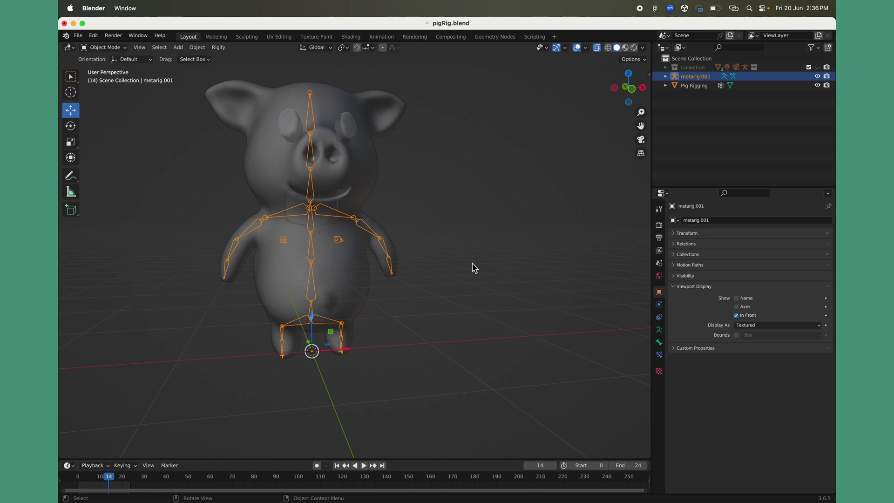
left_click(474, 268)
middle_click_drag(485, 295, 421, 322)
left_click(596, 47)
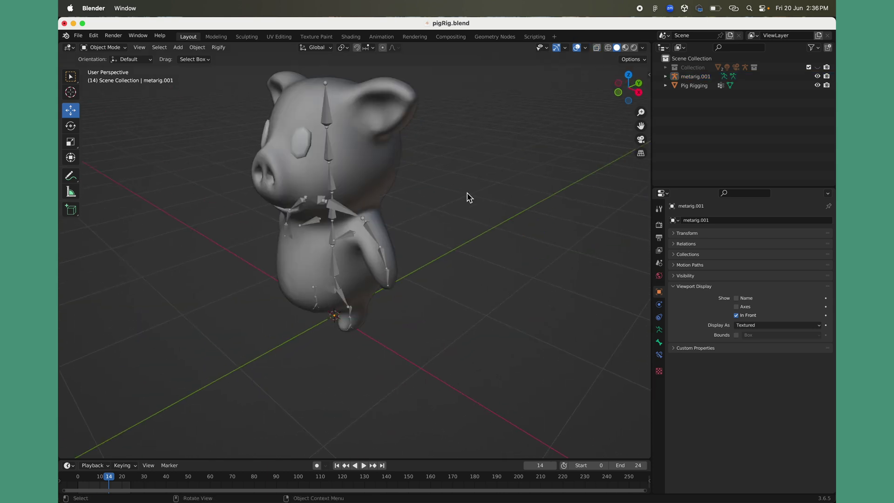
scroll(470, 194, "down", 2)
middle_click_drag(469, 194, 434, 299)
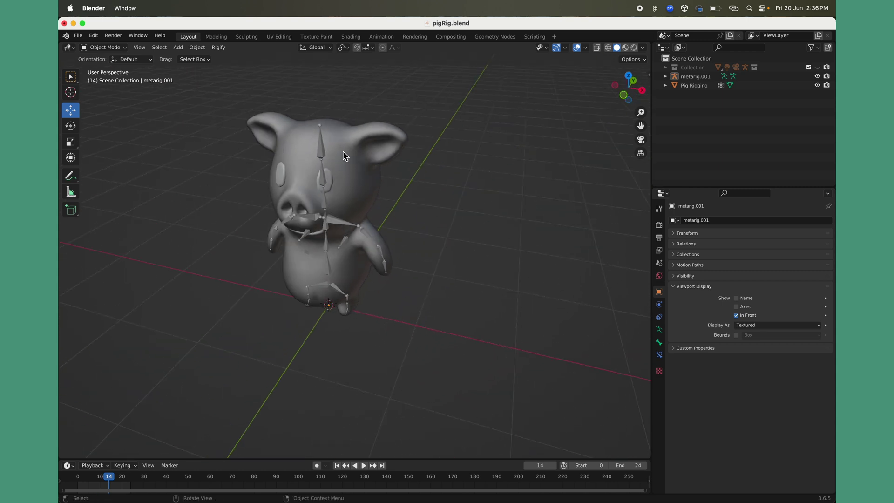
scroll(405, 195, "up", 2)
Parent the pig mesh to the metarig.001 armature with automatic weights
left_click(403, 198)
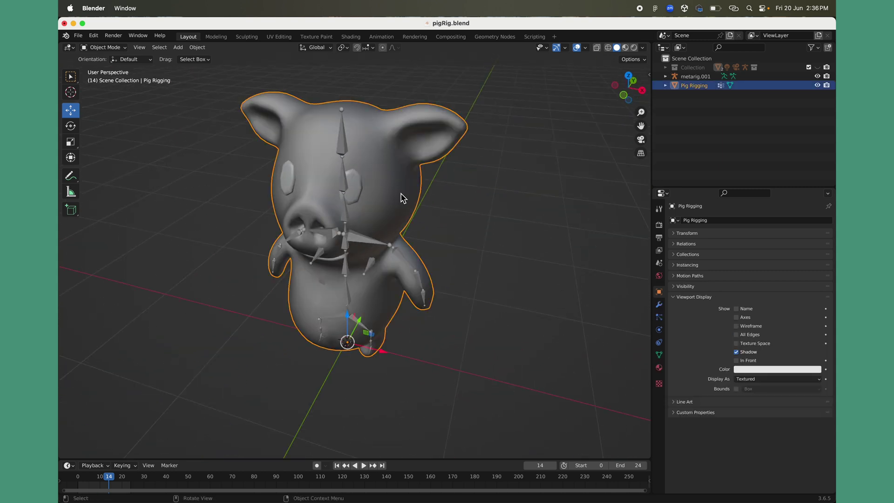
left_click(345, 145, "shift")
key("super+p")
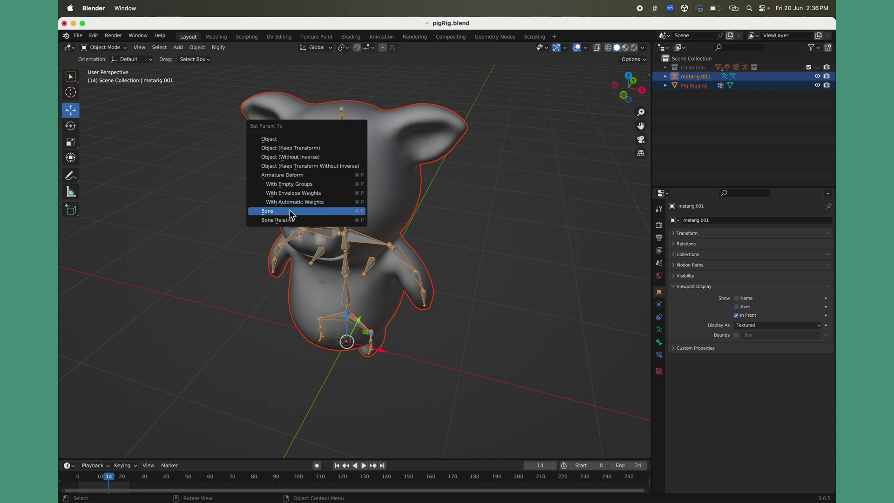
left_click(313, 203)
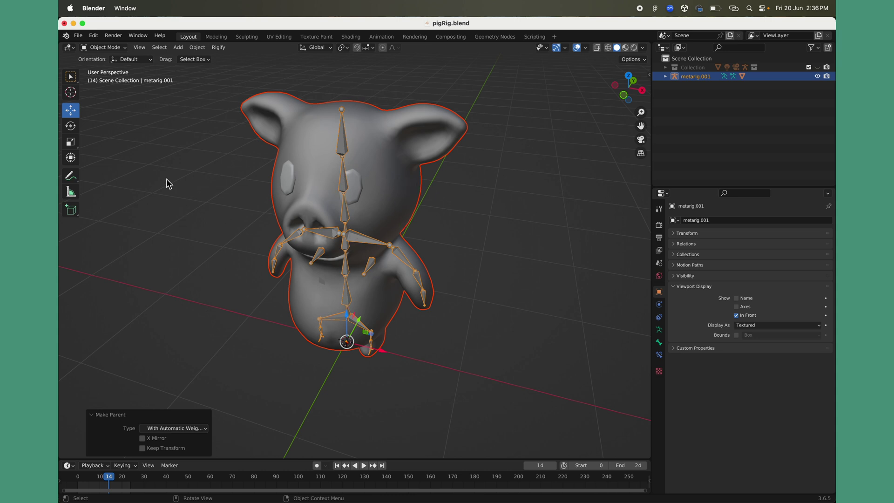
Clear the selection and select only the metarig.001 armature
left_click(123, 48)
left_click(130, 175)
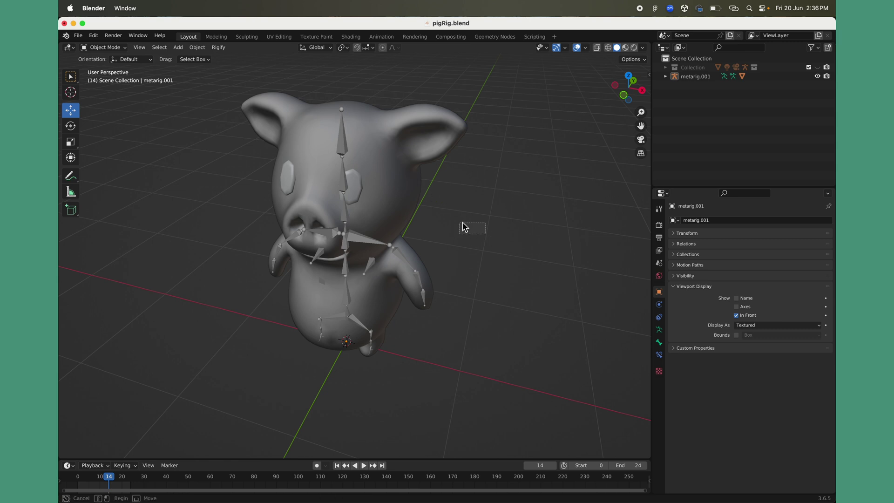
left_click(341, 184)
left_click(346, 182)
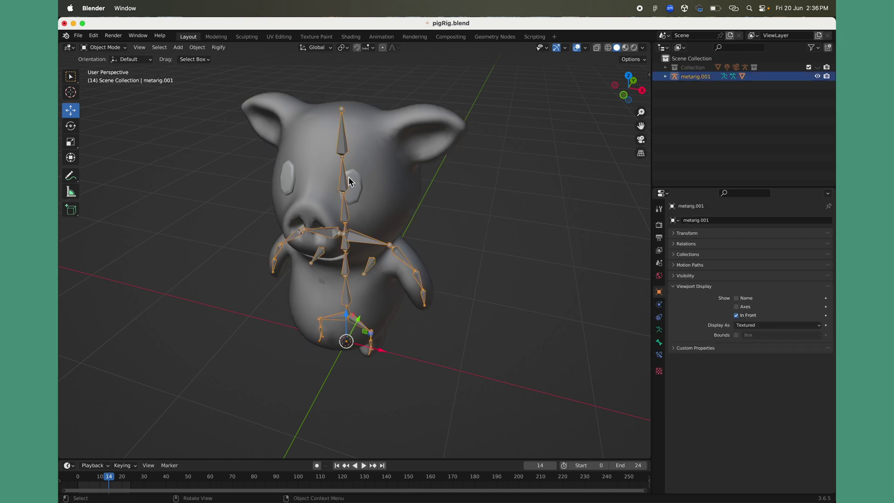
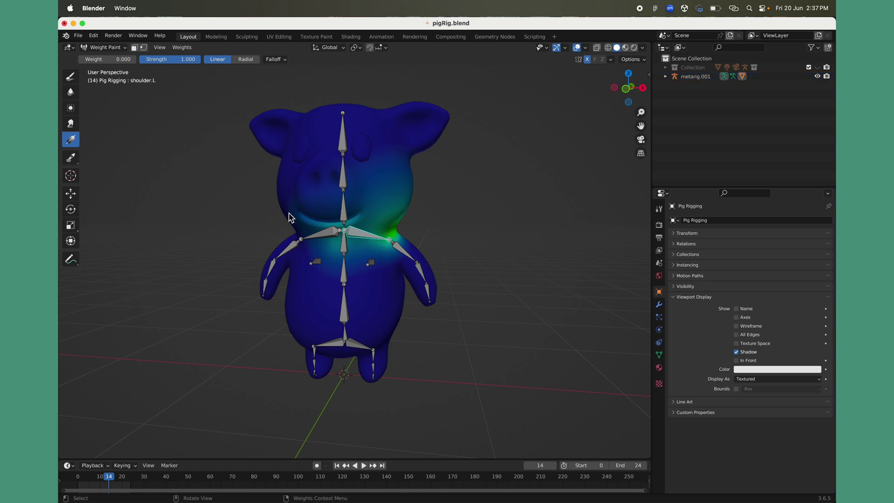
Test the left shoulder bone's rotation without keeping it, and examine the weights of the upper_arm.L bone from several angles
key("r")
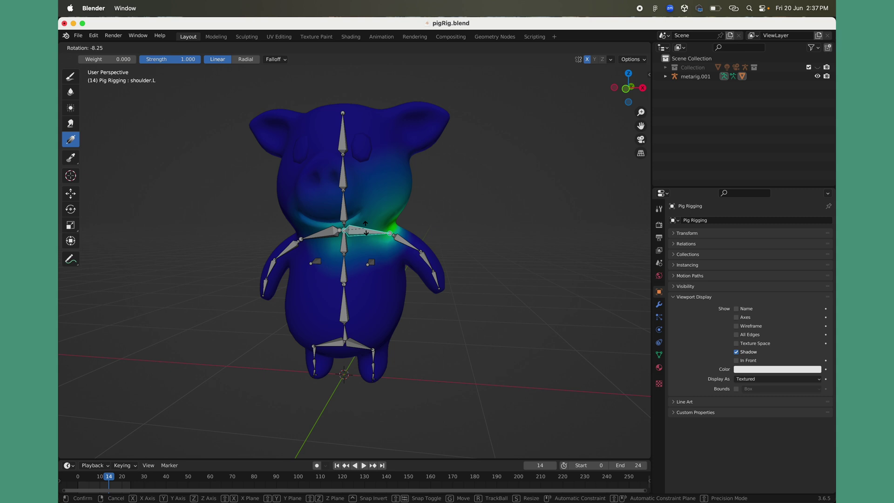
left_click(441, 267)
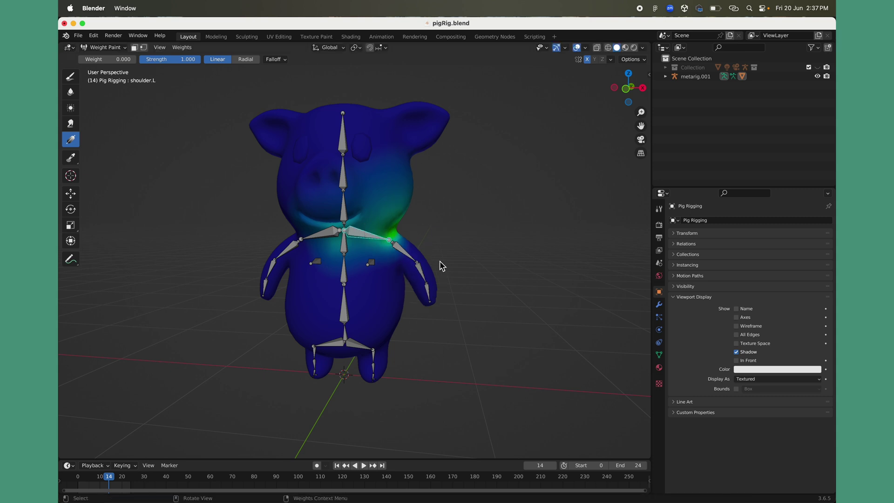
left_click(408, 257, "ctrl")
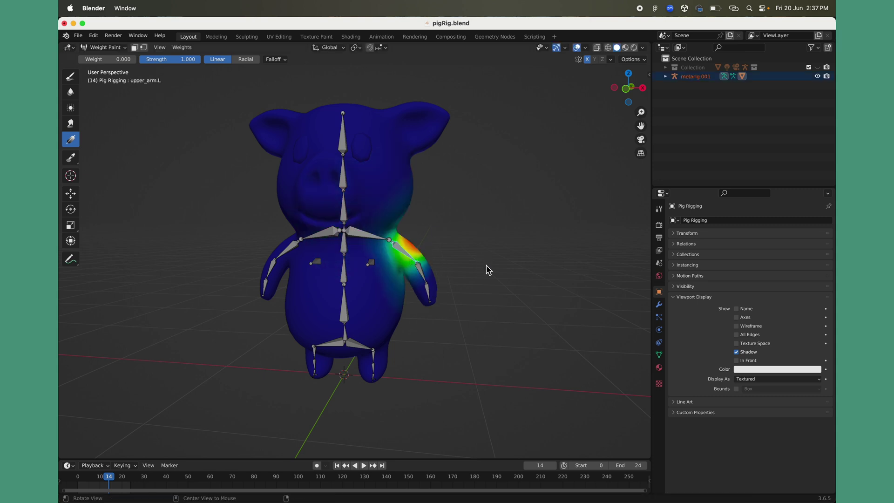
middle_click_drag(487, 270, 377, 274)
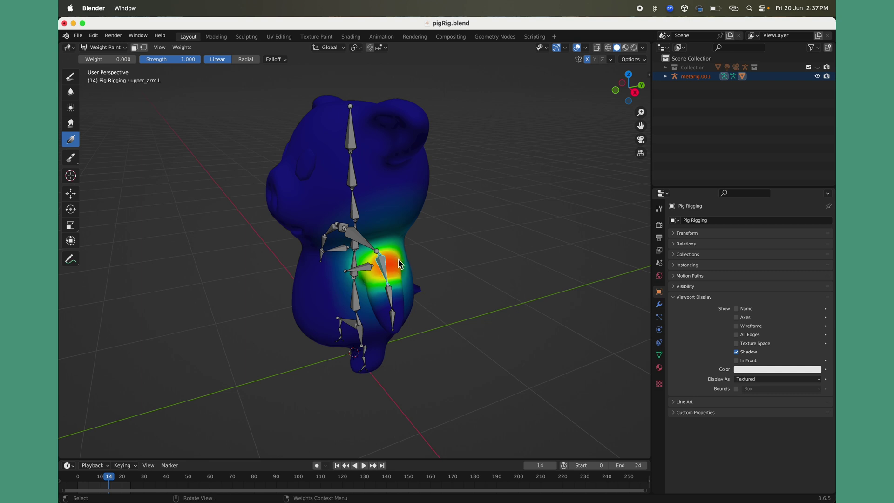
middle_click_drag(337, 301, 355, 298)
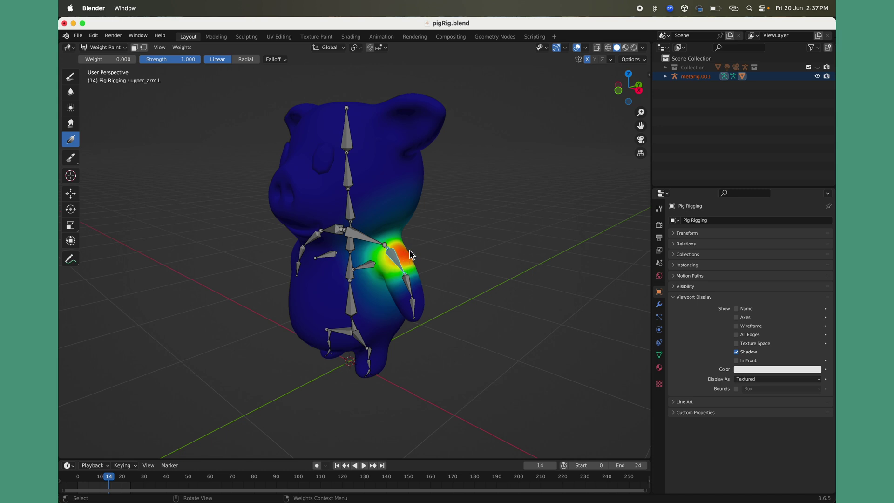
middle_click_drag(411, 254, 316, 293)
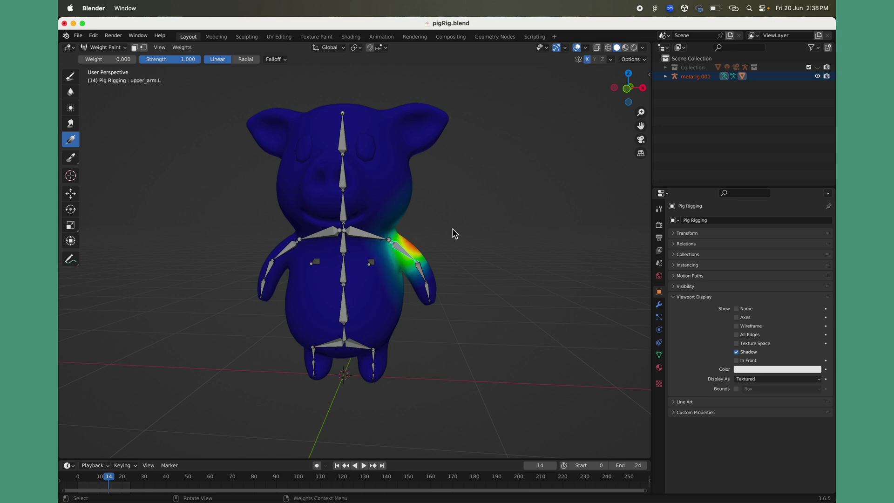
middle_click_drag(472, 240, 490, 242)
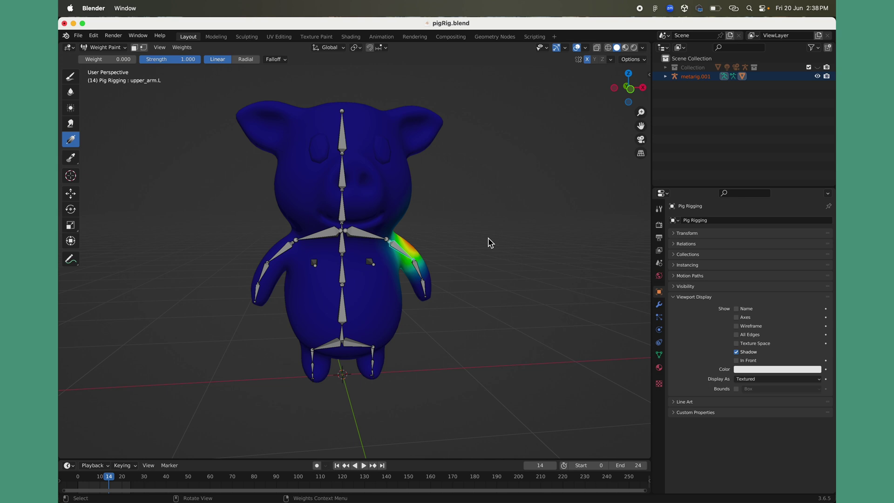
Select the head bone spine.006 for weight painting and set the Draw brush to weight 1.000 and strength 0.776
left_click(344, 142, "ctrl")
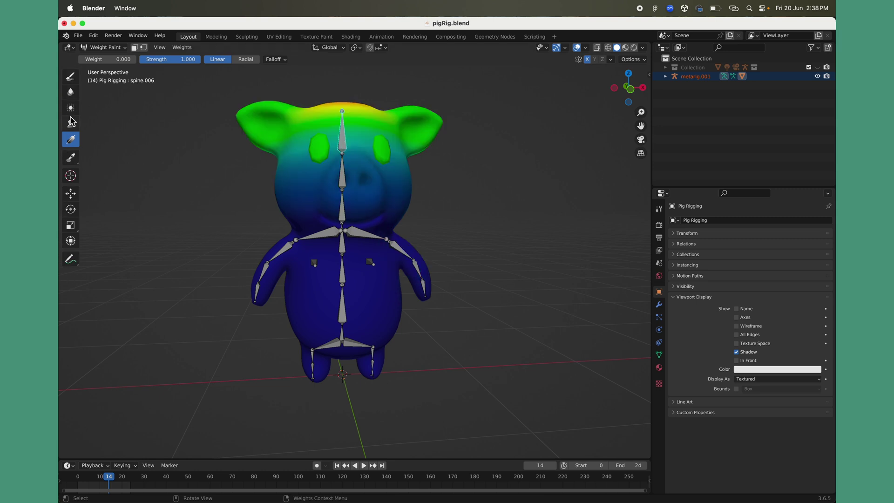
left_click(71, 77)
left_click_drag(334, 117, 333, 171, "alt")
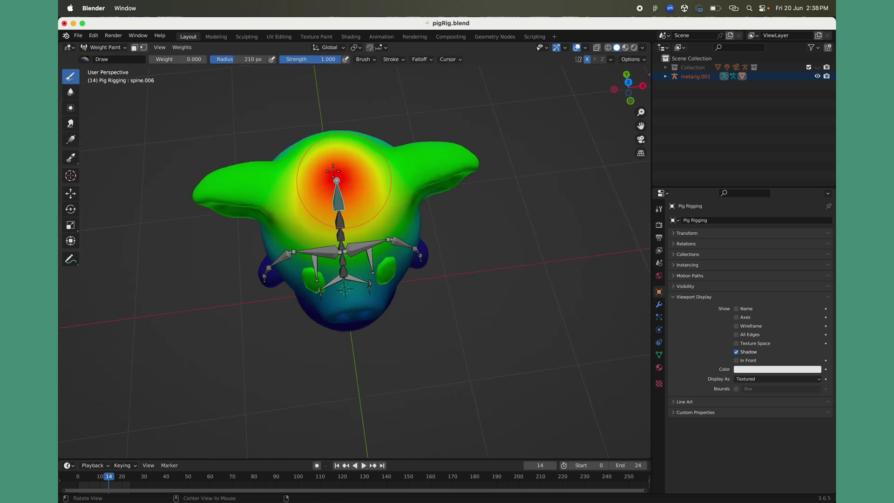
left_click_drag(170, 63, 208, 62)
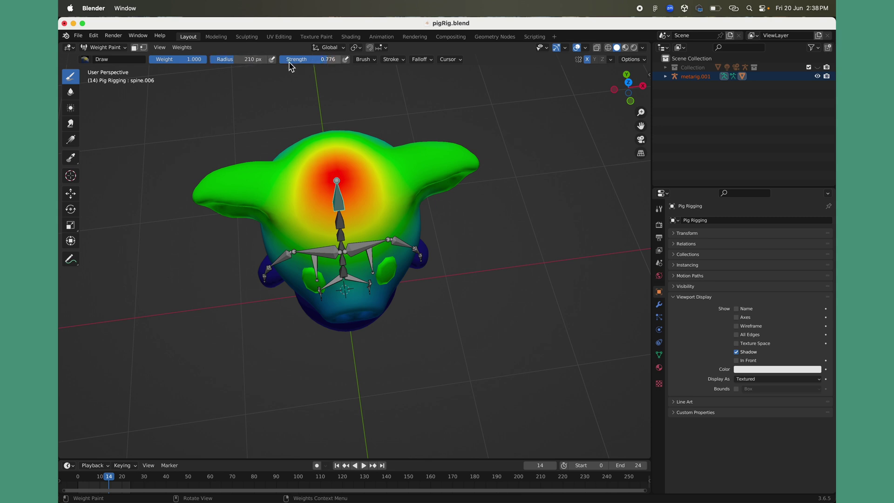
Try painting full weight over the back of the pig's head, and undo the last stroke
middle_click_drag(379, 194, 374, 109)
left_click_drag(380, 111, 401, 117)
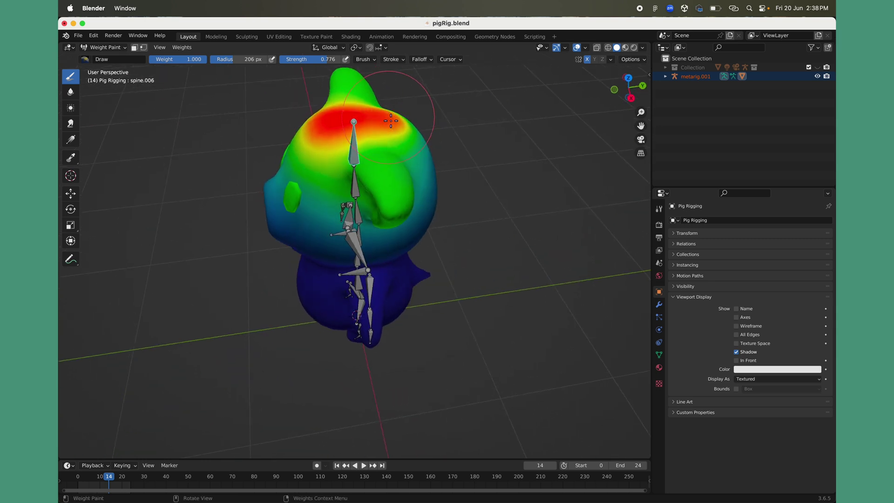
key("ctrl+z")
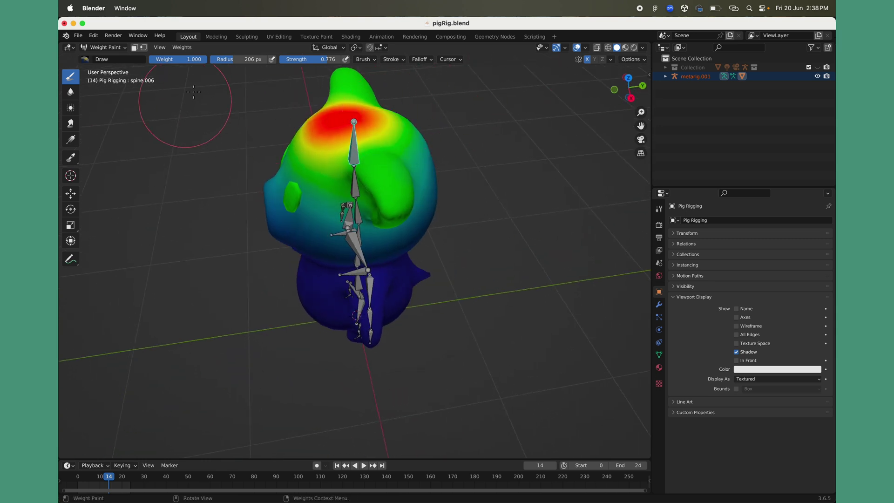
Set the brush weight to 0.000 and paint the head bone's influence off the top of the head
left_click_drag(200, 60, 150, 59)
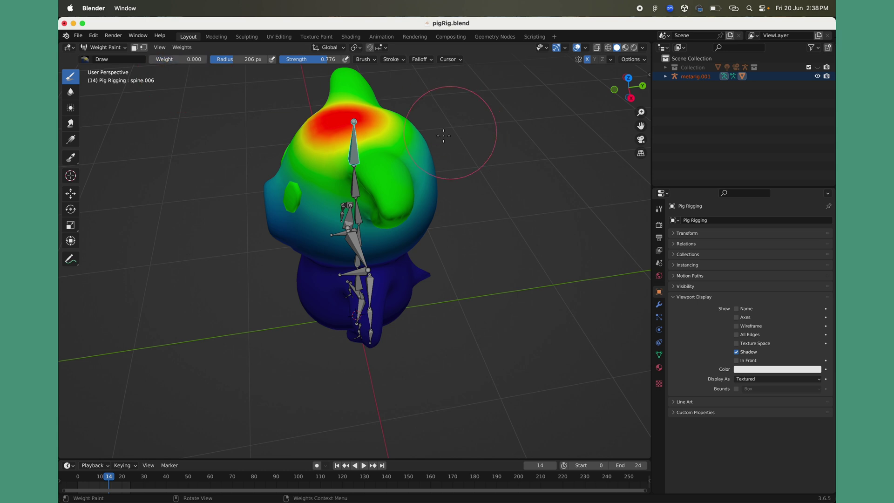
left_click_drag(380, 114, 358, 120)
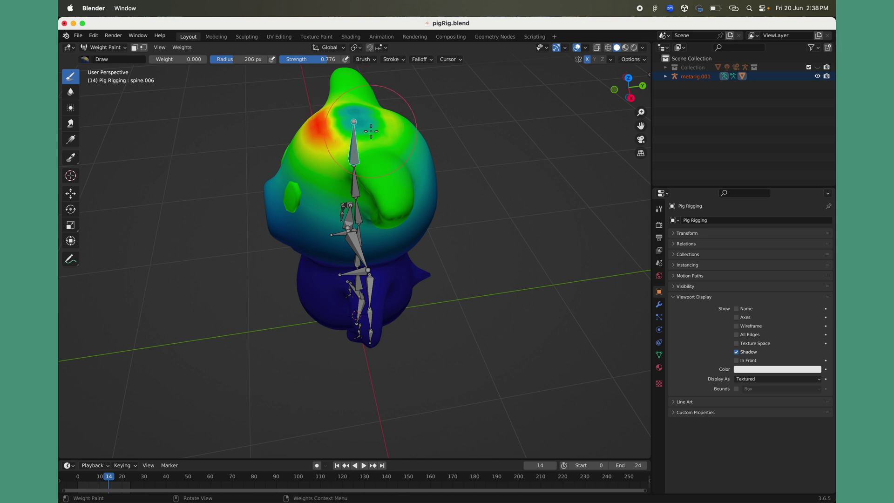
mouse_move(279, 128)
left_mouse_down()
mouse_move(396, 117)
mouse_move(344, 126)
mouse_move(391, 130)
mouse_move(310, 135)
left_mouse_up()
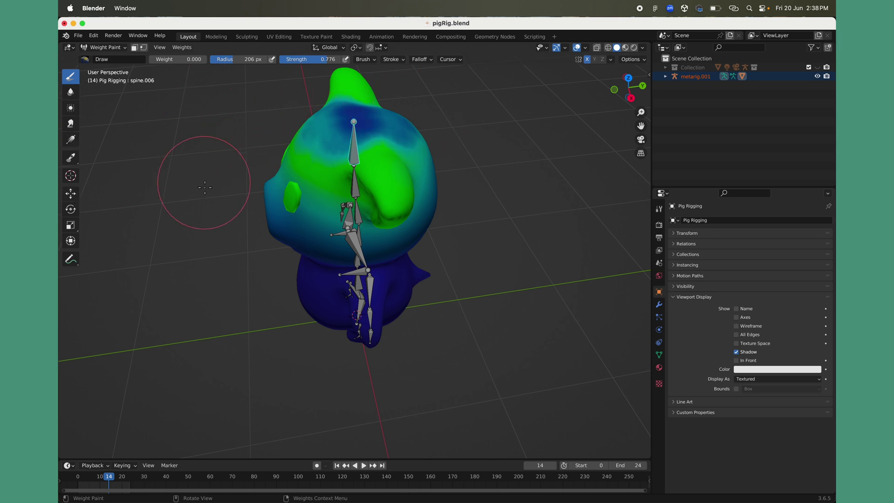
Test-rotate the head bone to check the deformation, and cancel the rotation
middle_click_drag(205, 187, 259, 172)
key("r")
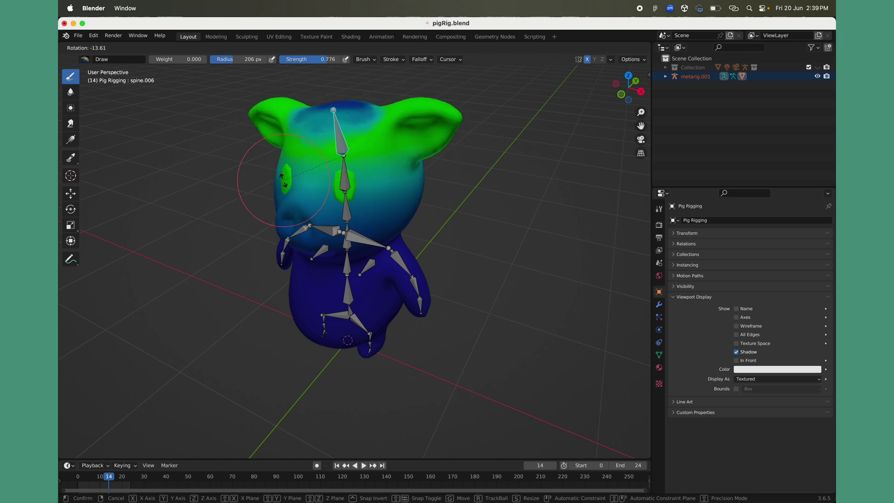
key("Escape")
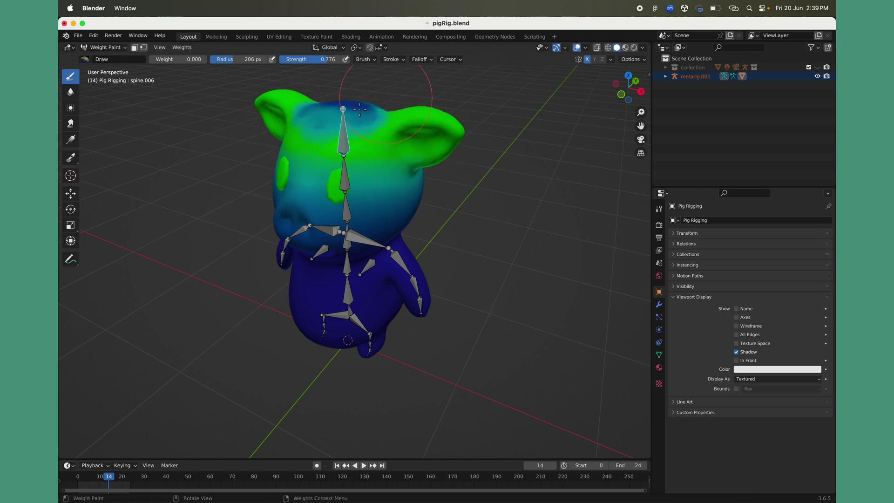
Paint the head bone's weights down to zero over the forehead, face, ears and back of the head
mouse_move(272, 108)
left_mouse_down()
mouse_move(354, 117)
mouse_move(259, 148)
mouse_move(409, 130)
mouse_move(251, 99)
mouse_move(257, 169)
mouse_move(250, 99)
mouse_move(454, 119)
mouse_move(405, 137)
mouse_move(435, 145)
mouse_move(405, 149)
mouse_move(345, 186)
mouse_move(392, 122)
left_mouse_up()
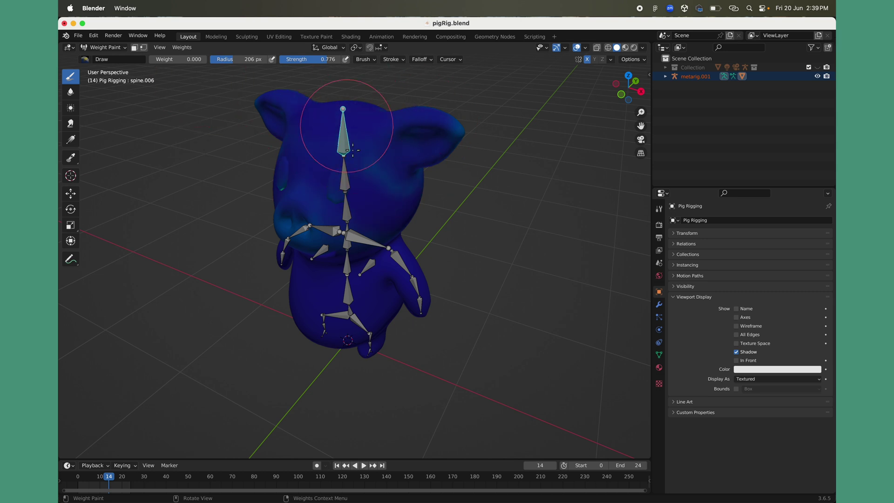
middle_click_drag(469, 180, 410, 160)
mouse_move(366, 189)
left_mouse_down()
mouse_move(439, 183)
mouse_move(417, 139)
mouse_move(403, 133)
mouse_move(420, 230)
mouse_move(438, 183)
mouse_move(424, 159)
left_mouse_up()
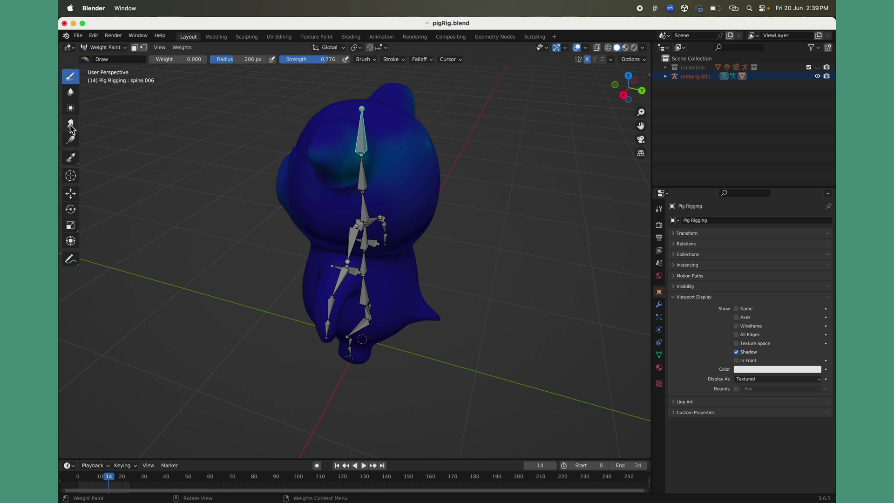
Rotate the head bone by about -2.21° to test how the head deforms
key("r")
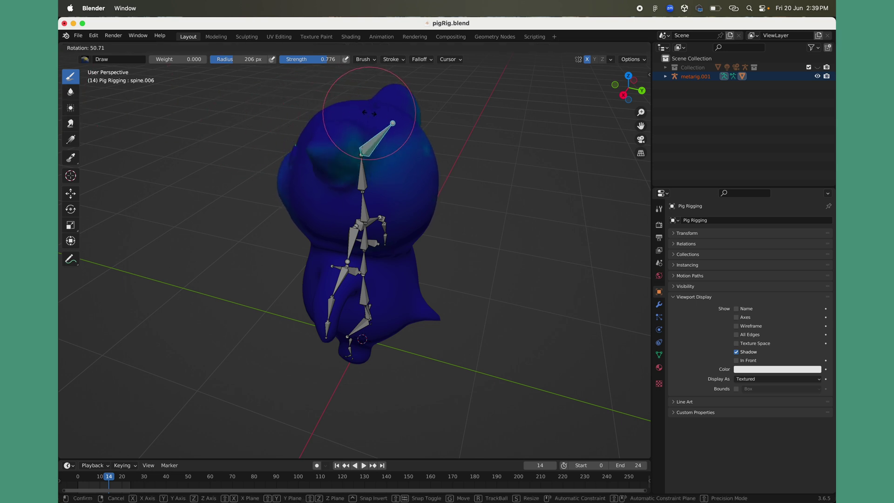
left_click(322, 111)
scroll(409, 149, "up", 5)
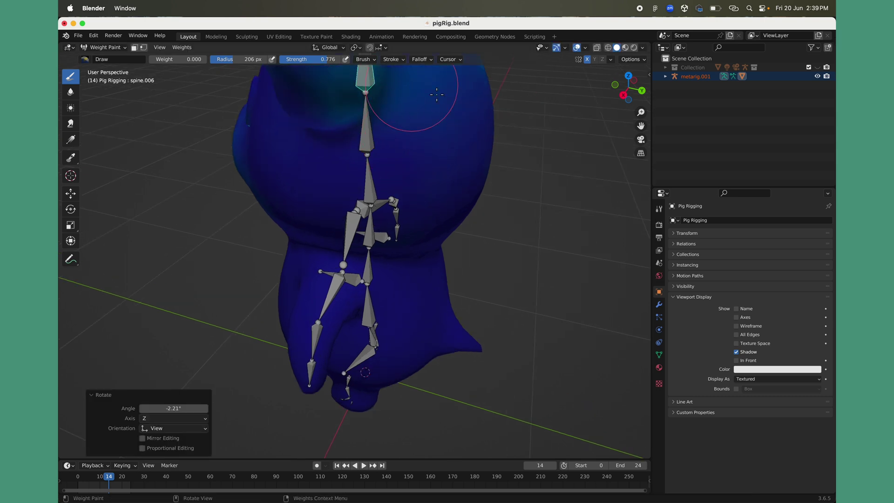
Paint zero weight over the remaining head-bone influence at the back side of the head
mouse_move(485, 118)
middle_mouse_down()
mouse_move(483, 158)
mouse_move(449, 200)
middle_mouse_up()
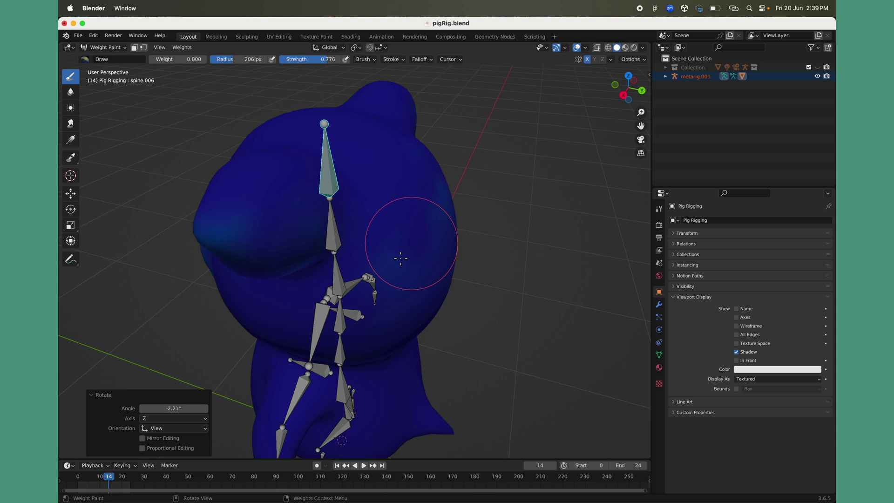
left_click(441, 215)
middle_click_drag(441, 216, 326, 261)
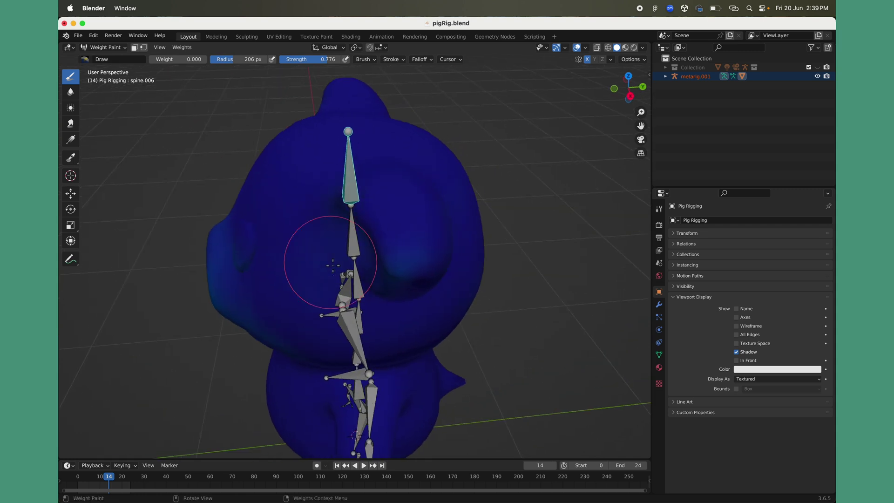
Test-rotate the head bone freely in trackball mode to check the head's deformation, and cancel the rotation
key("r")
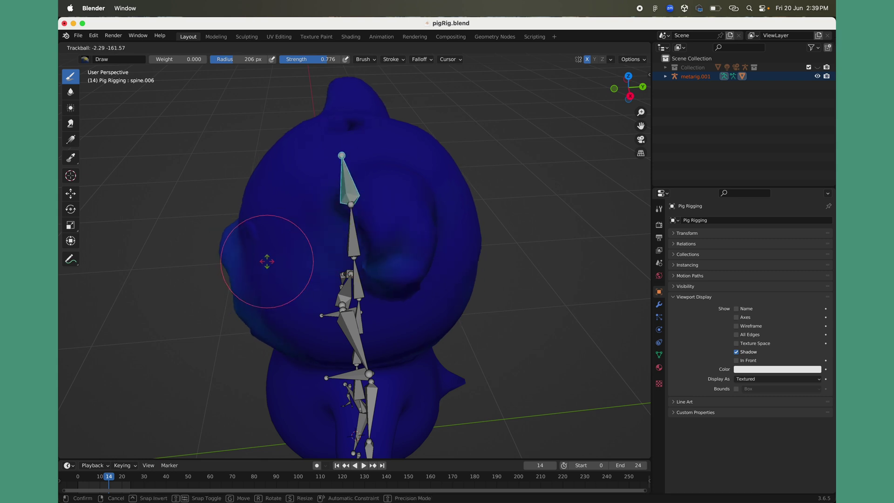
key("Escape")
middle_click_drag(190, 299, 279, 299)
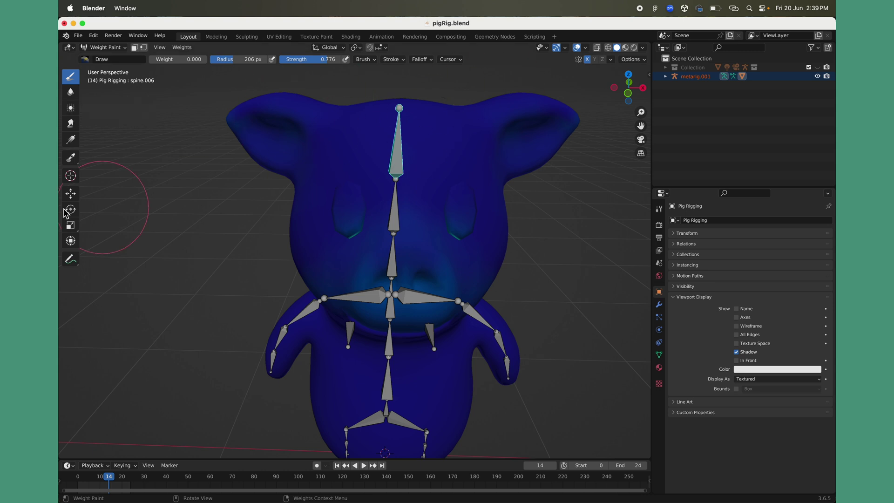
Apply two linear weight gradients to the head bone from the top of the head downward, with weight 1.000 and strength 0.567
left_click(71, 140)
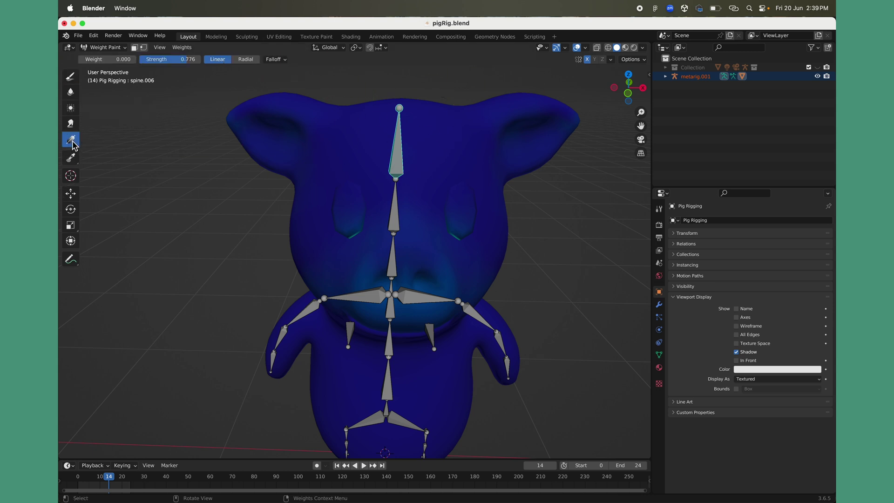
left_click_drag(93, 59, 173, 59)
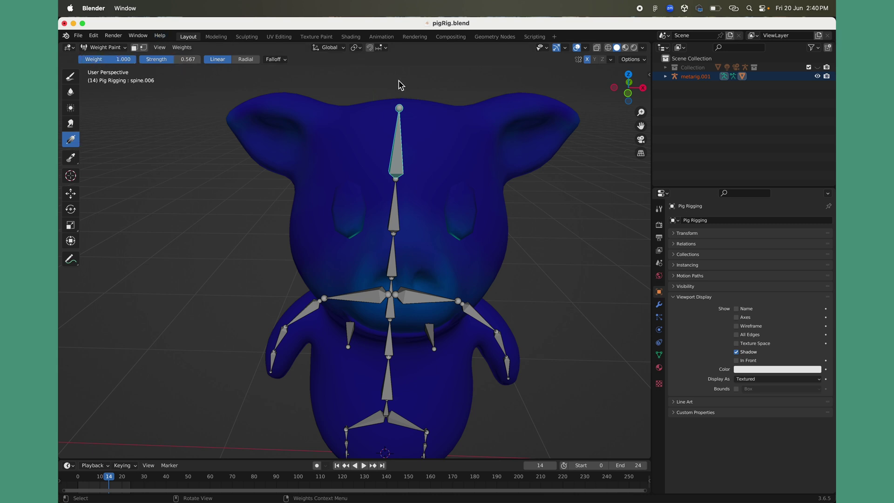
left_click_drag(399, 81, 399, 184)
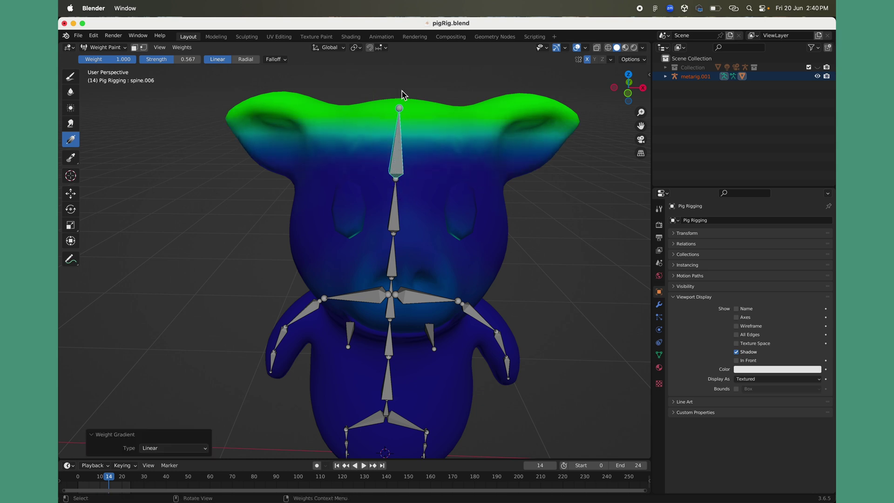
left_click_drag(403, 95, 402, 242)
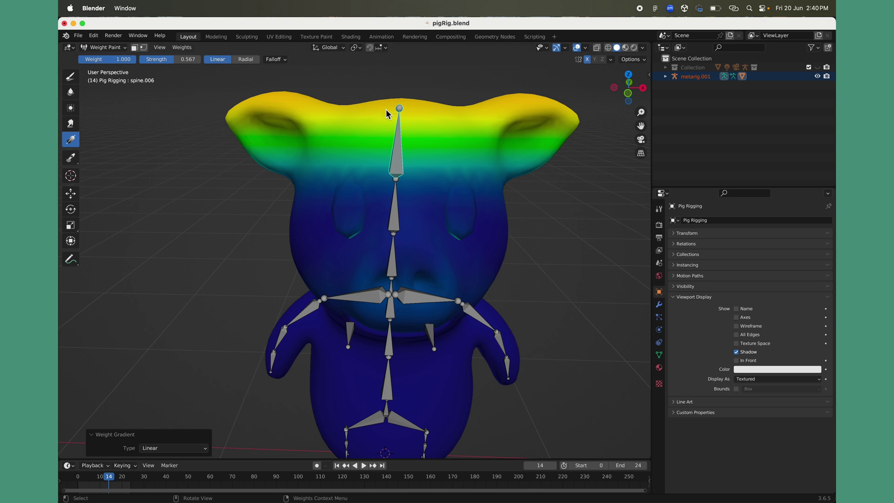
Test-rotate the head bone from a side view to check the gradient weighting, and cancel the rotation
middle_click_drag(551, 246, 492, 242)
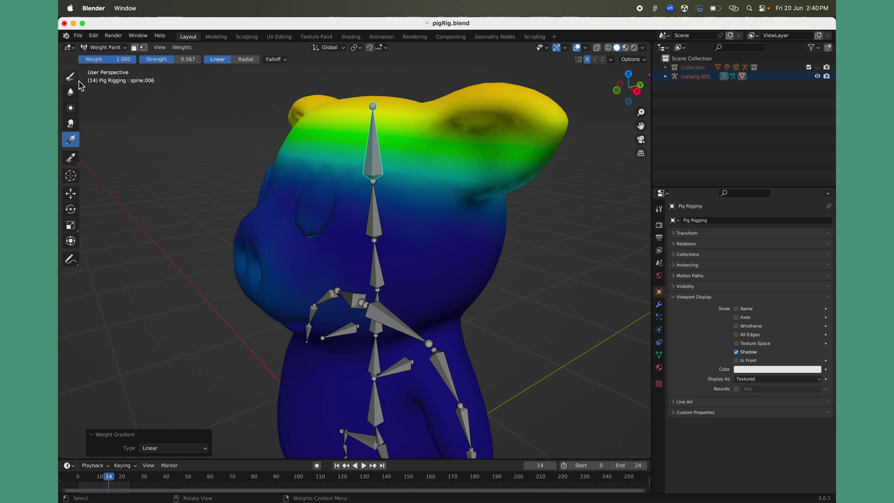
left_click(377, 149)
key("r")
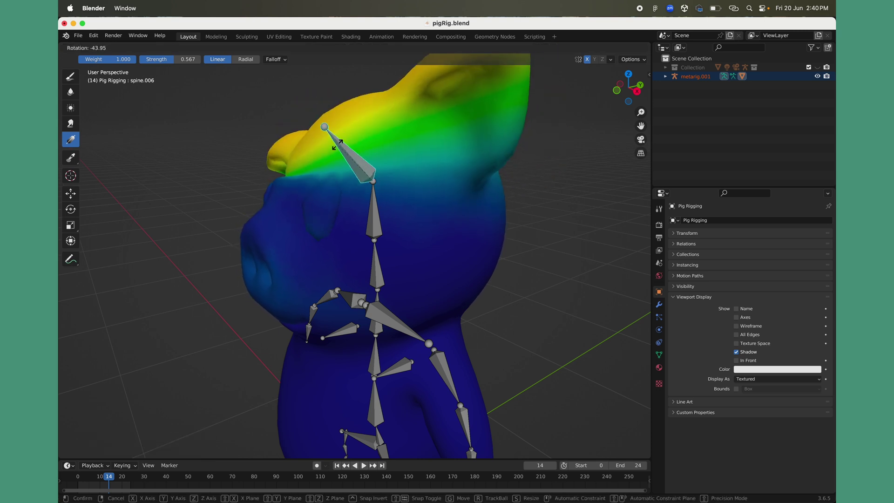
key("Escape")
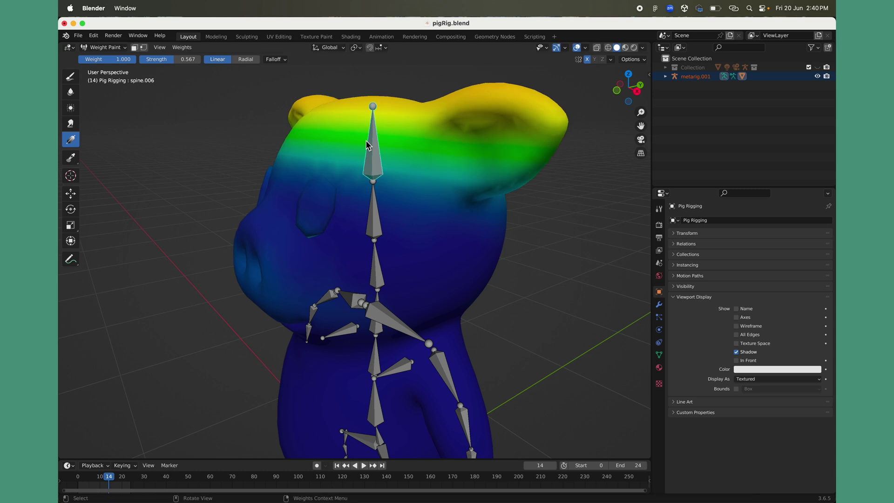
middle_click_drag(253, 222, 293, 244)
middle_click_drag(428, 212, 481, 245)
Leave Weight Paint mode, select the metarig.001 armature and put it in Pose Mode
left_click(125, 47)
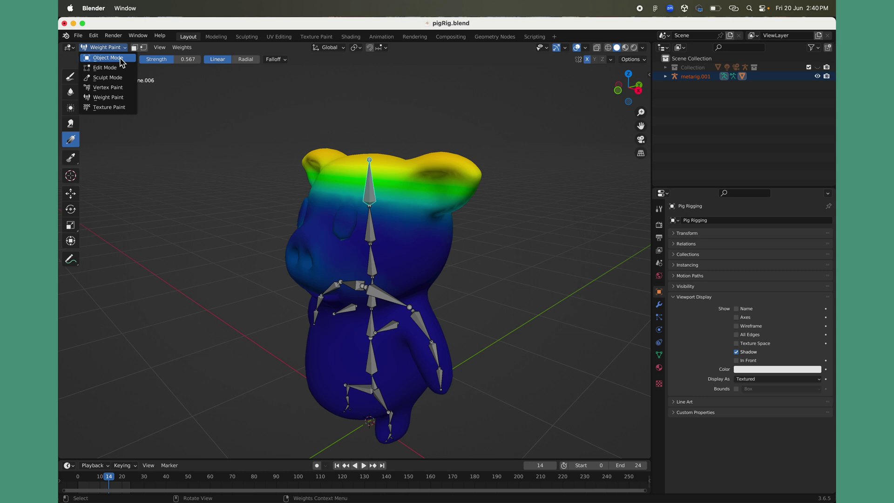
left_click(122, 62)
left_click(372, 197)
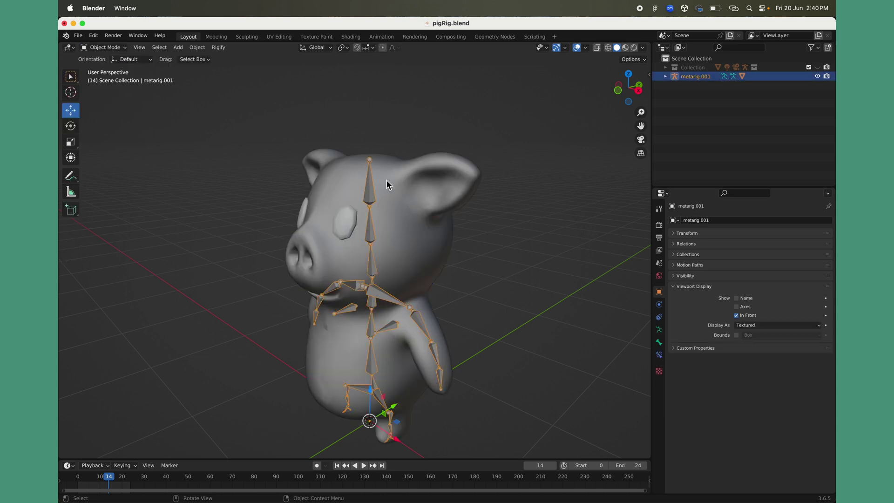
left_click(103, 48)
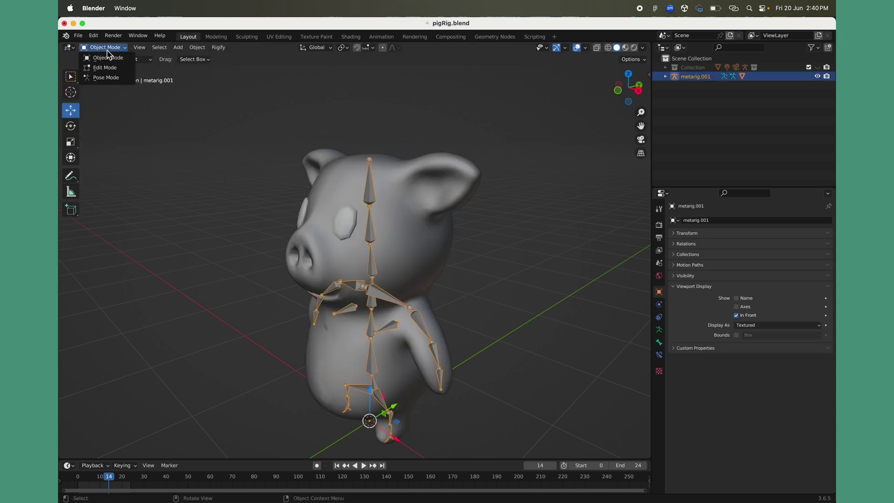
left_click(109, 80)
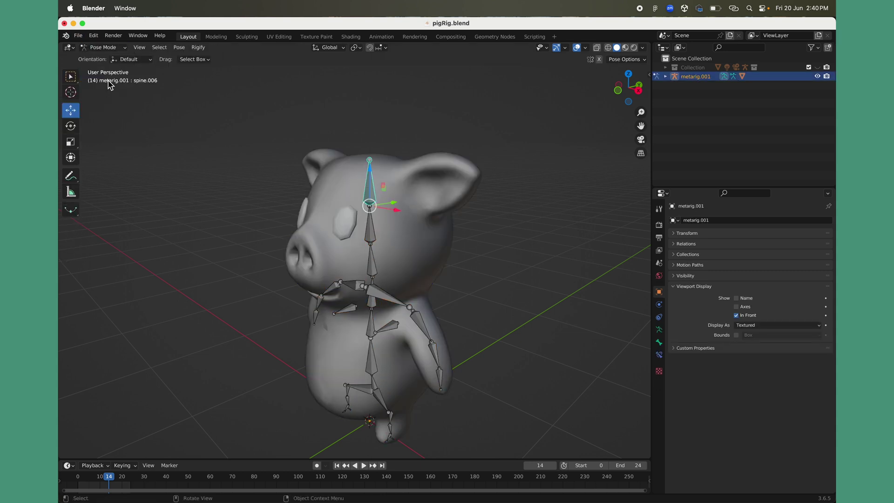
Try rotating the left upper arm bone by about -2.01° and going to frame 0, and undo both changes
left_click(428, 334)
middle_click_drag(428, 334, 401, 343)
key("r")
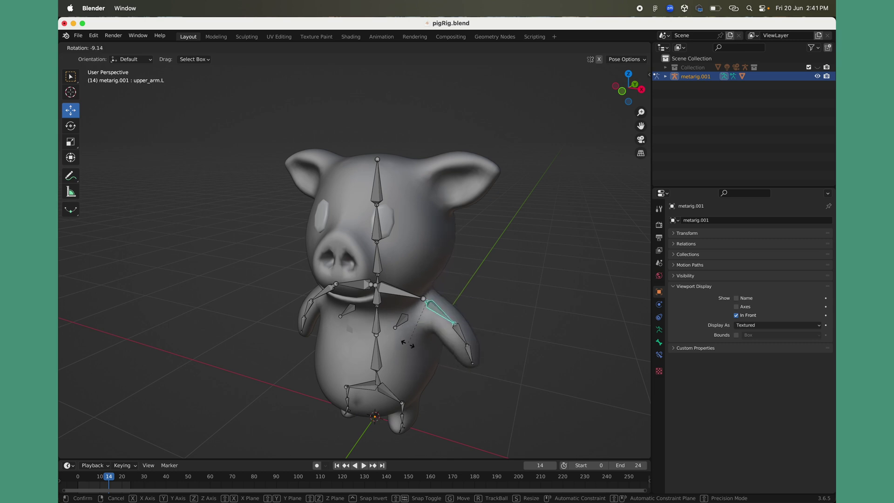
left_click(395, 354)
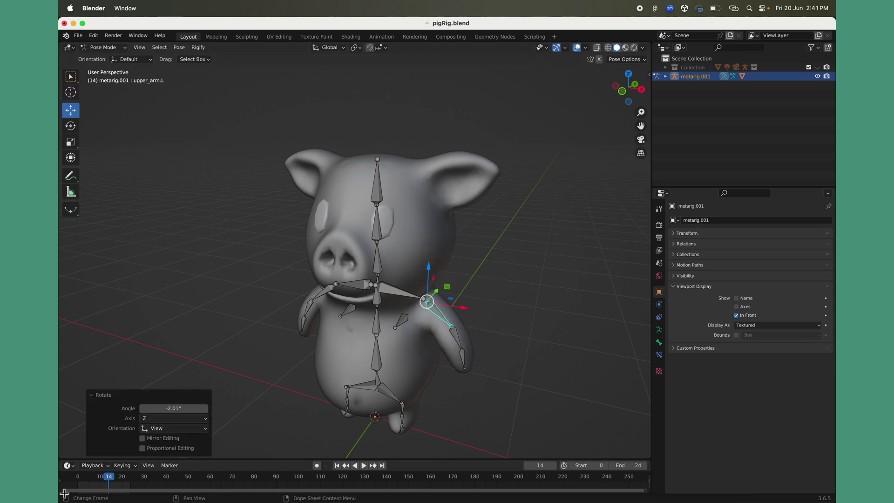
left_click_drag(112, 482, 64, 482)
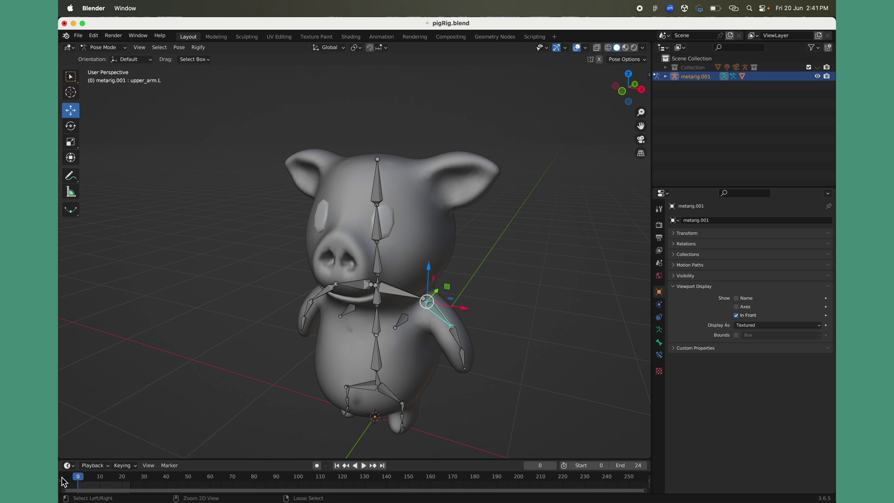
key("ctrl+z")
key("ctrl+z")
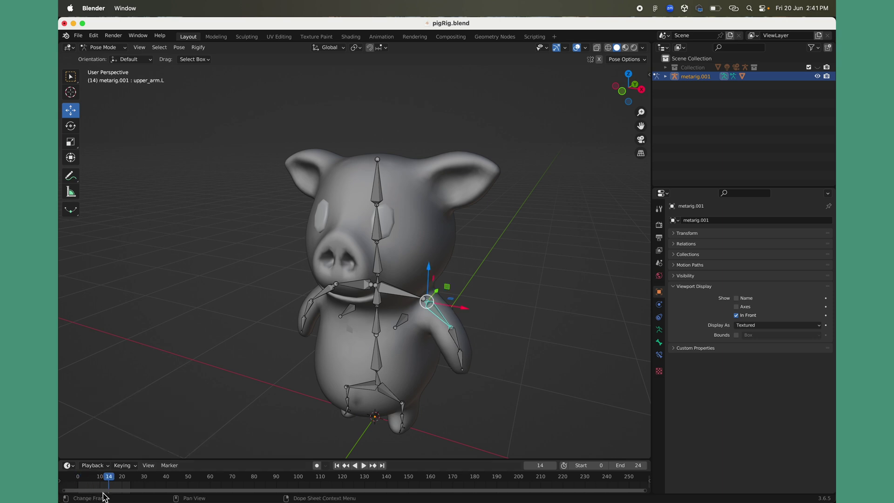
Set the current frame to 0 and enable auto keying in the Animation workspace
left_click_drag(110, 482, 76, 482)
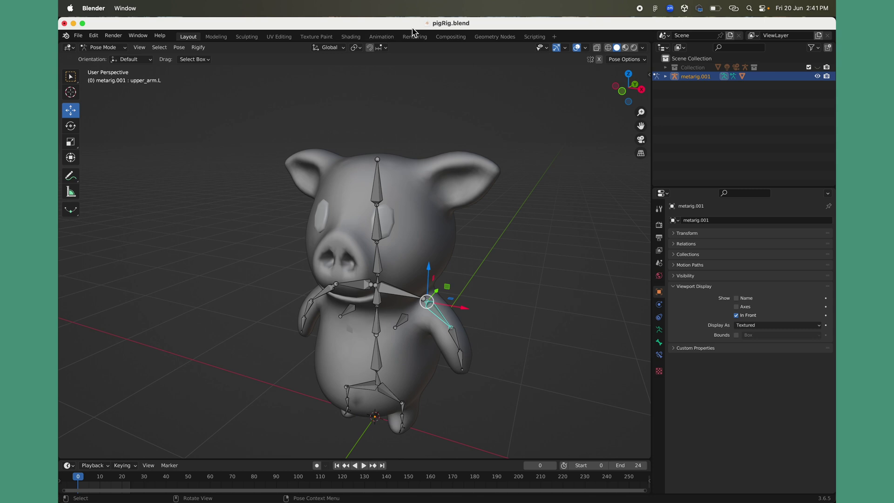
left_click(382, 37)
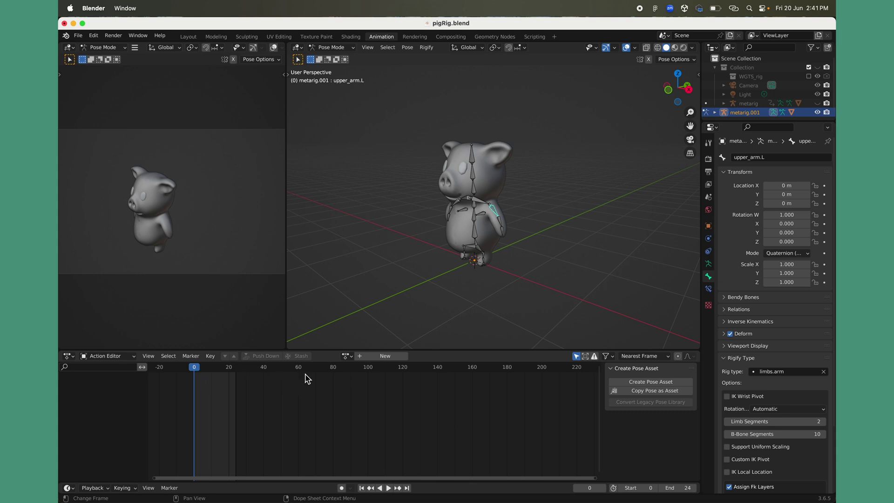
left_click(342, 489)
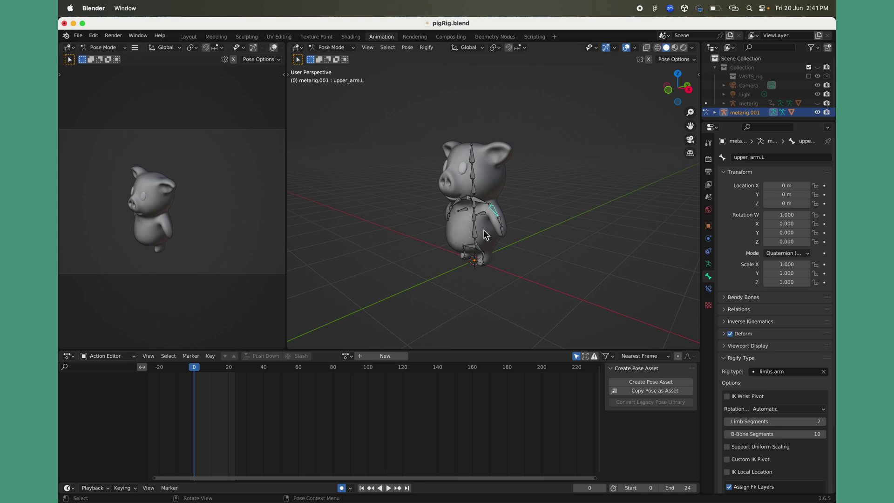
Key the left upper arm bone in its rest pose at frame 0 by confirming a zero rotation
scroll(512, 199, "up", 3)
middle_click_drag(512, 199, 464, 260)
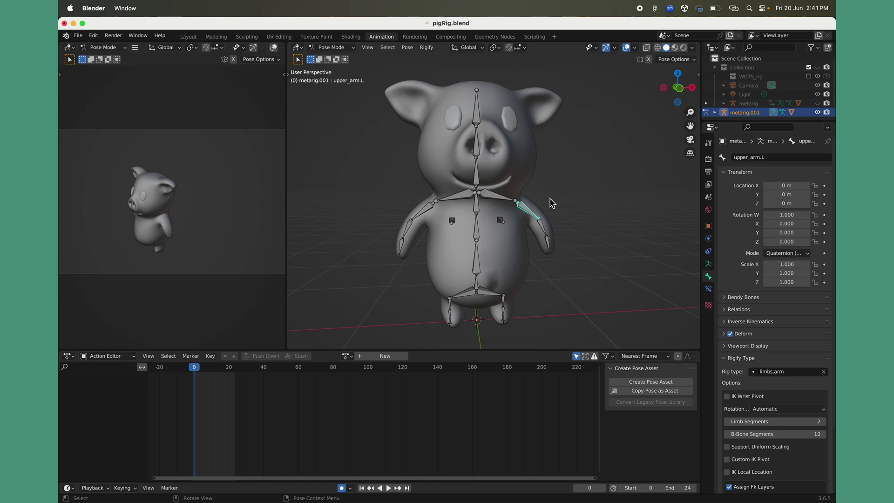
key("r")
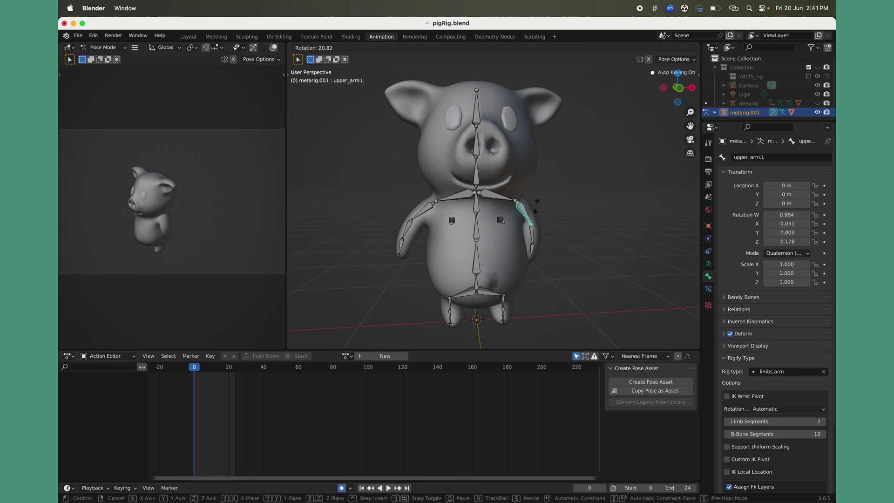
key("Escape")
key("r")
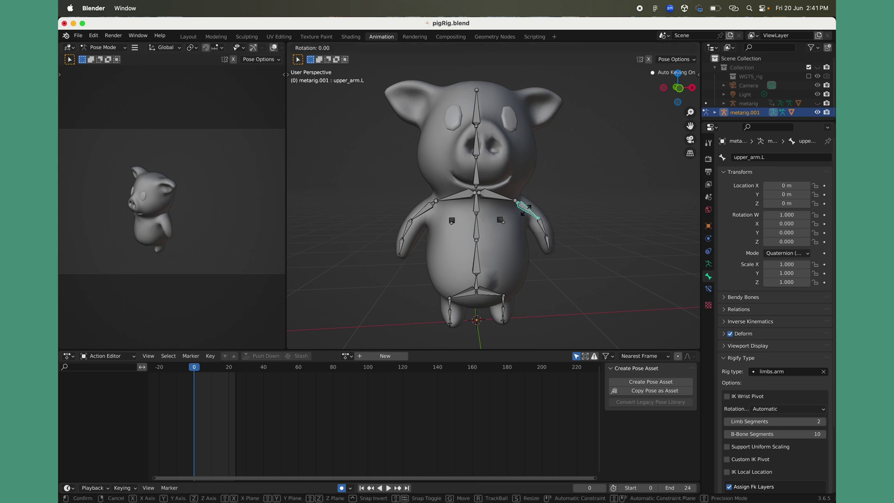
left_click(525, 210)
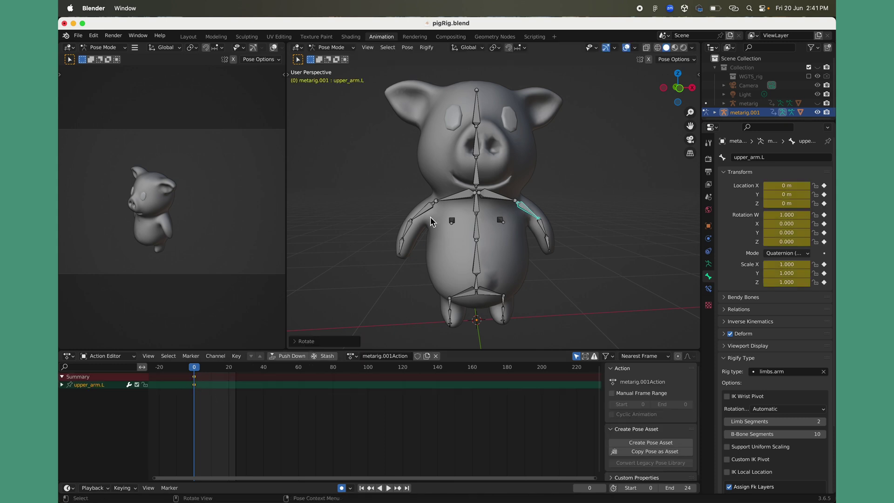
Key the right upper arm bone at frame 0 by confirming a zero rotation
left_click(428, 215)
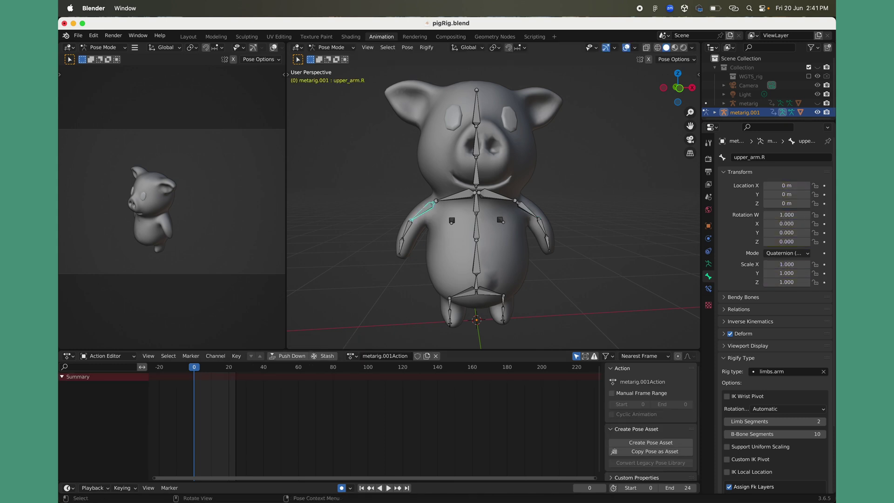
key("r")
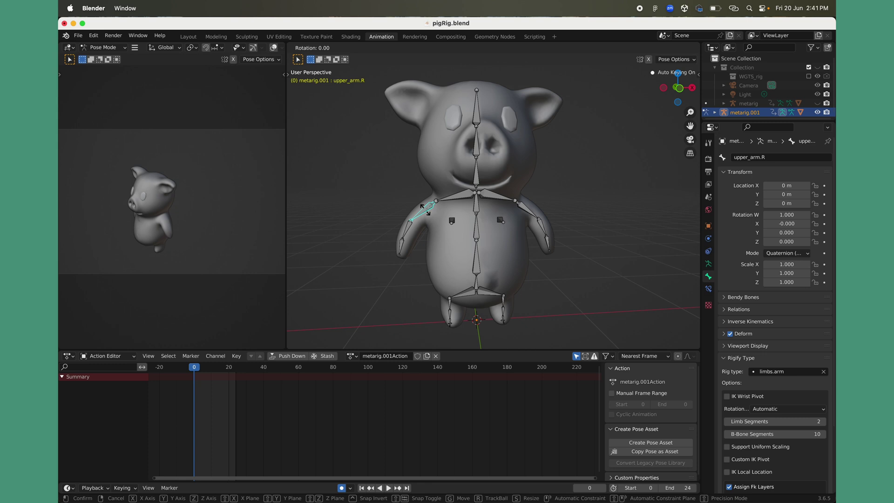
left_click(426, 210)
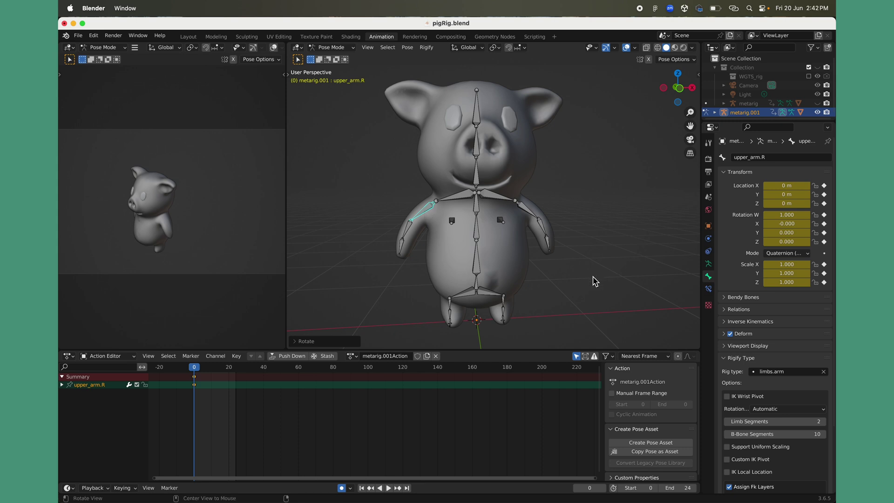
Rotate the left shoulder bone slightly, to about 1.83° X, -0.64° Y and -0.14° Z, so it is keyed at frame 0
left_click_drag(595, 279, 544, 291, "alt")
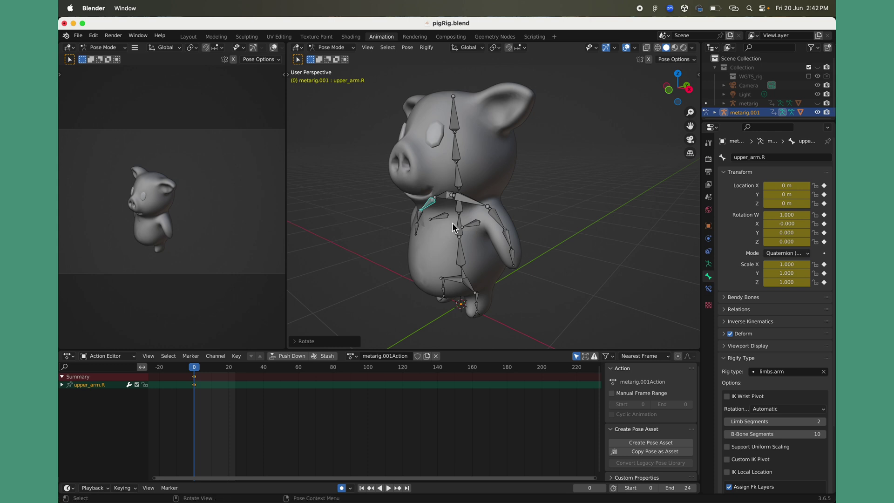
left_click(460, 173)
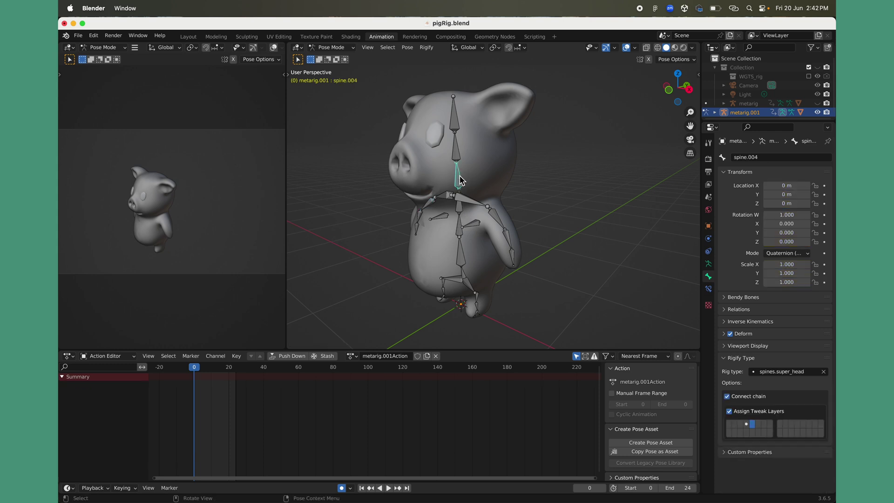
left_click(484, 211)
left_click_drag(485, 210, 459, 257, "alt")
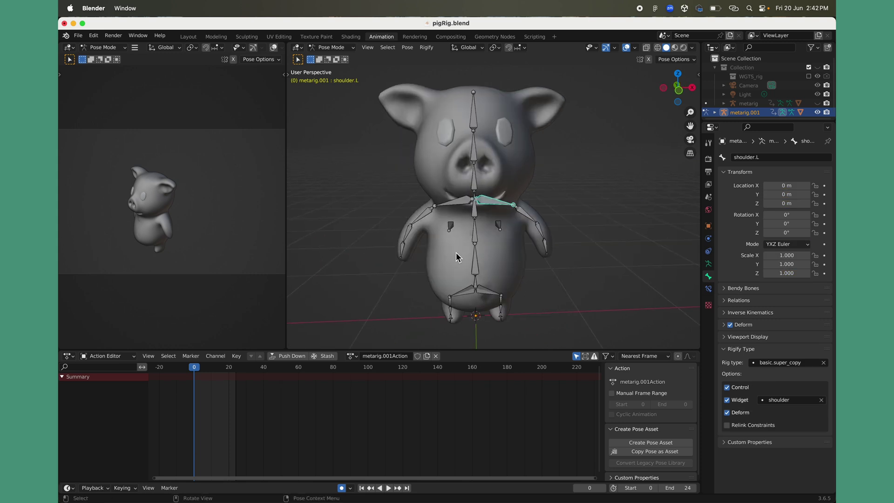
key("r")
left_click(491, 206)
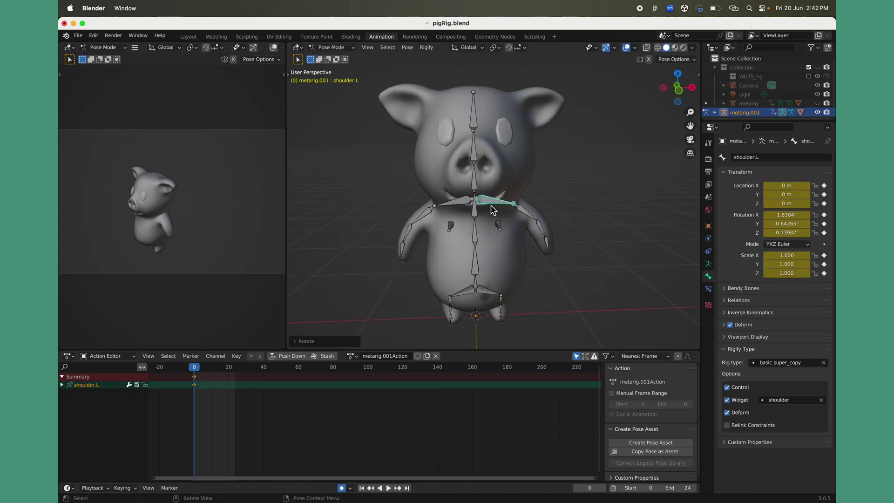
Key the right shoulder bone at frame 0 without changing its pose, and set the current frame to 20
left_click(450, 211)
left_click(449, 206)
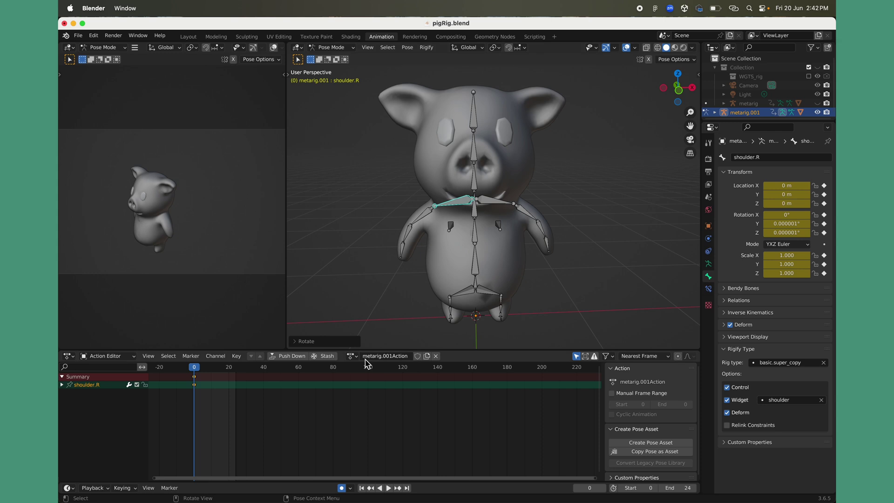
left_click_drag(203, 369, 228, 368)
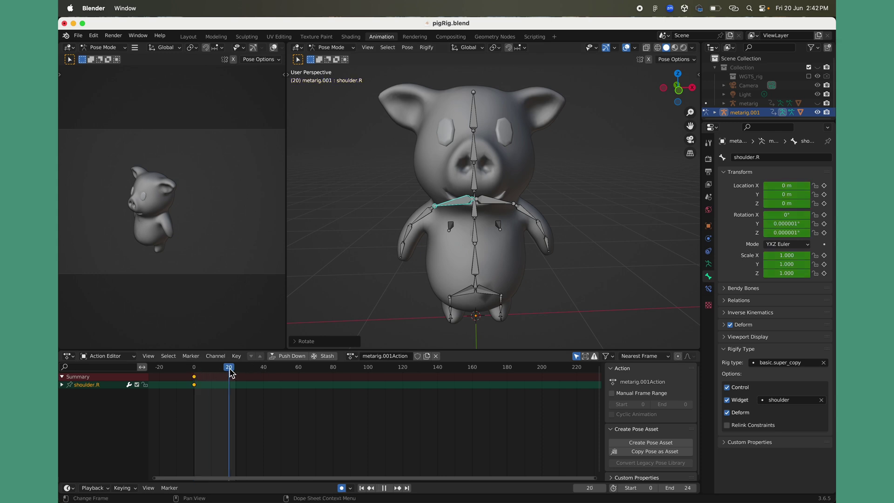
Try tilting the head back with the spine.004 bone at frame 20 from an angled view, and undo the rotation
middle_click_drag(589, 256, 491, 212)
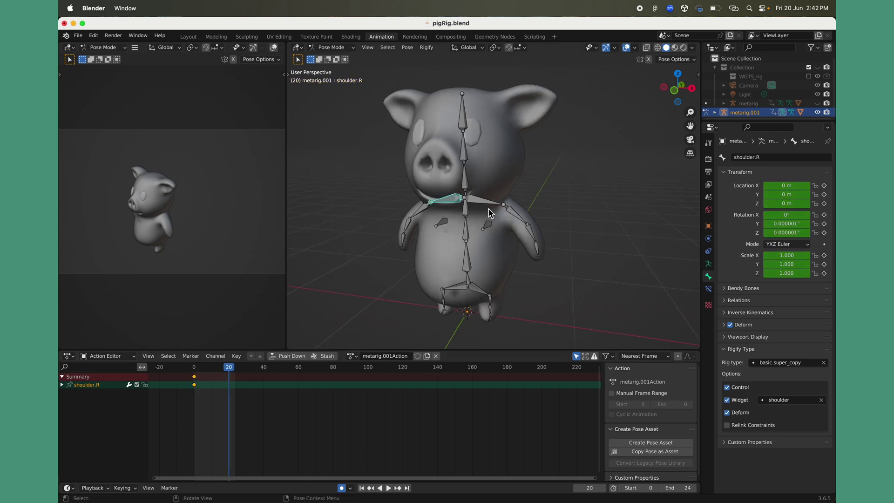
left_click(467, 182)
middle_click_drag(565, 205, 535, 209)
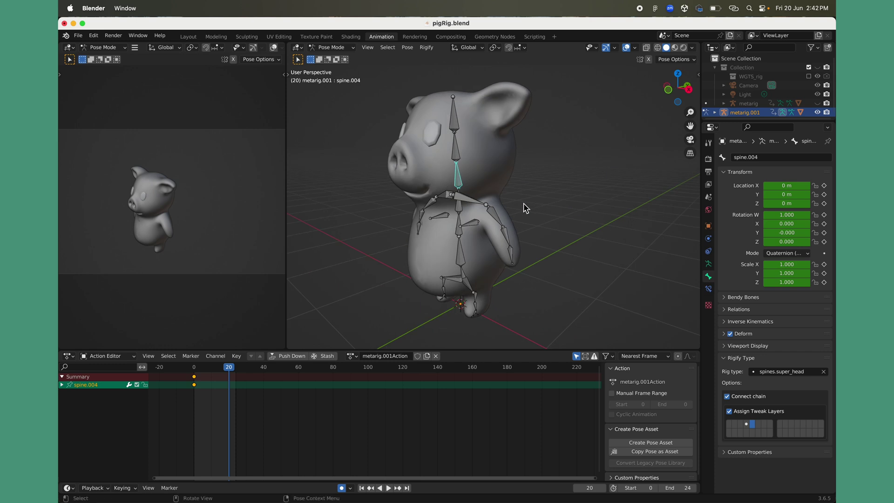
key("r")
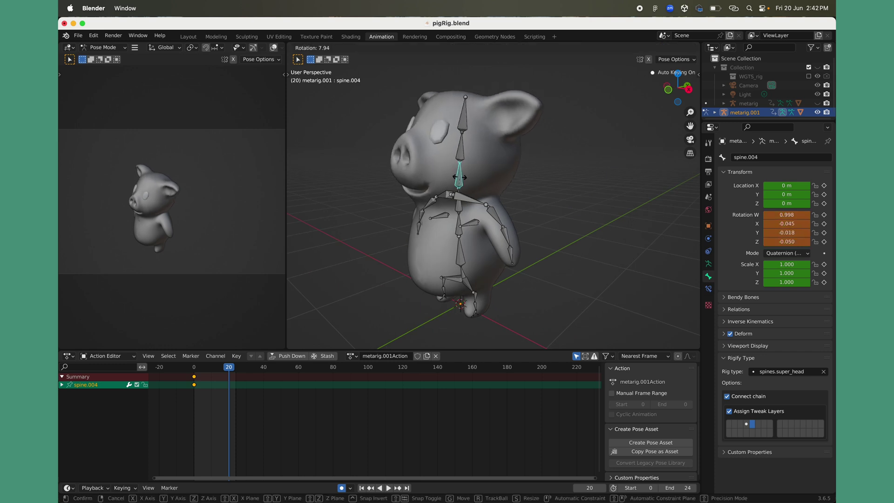
left_click(462, 183)
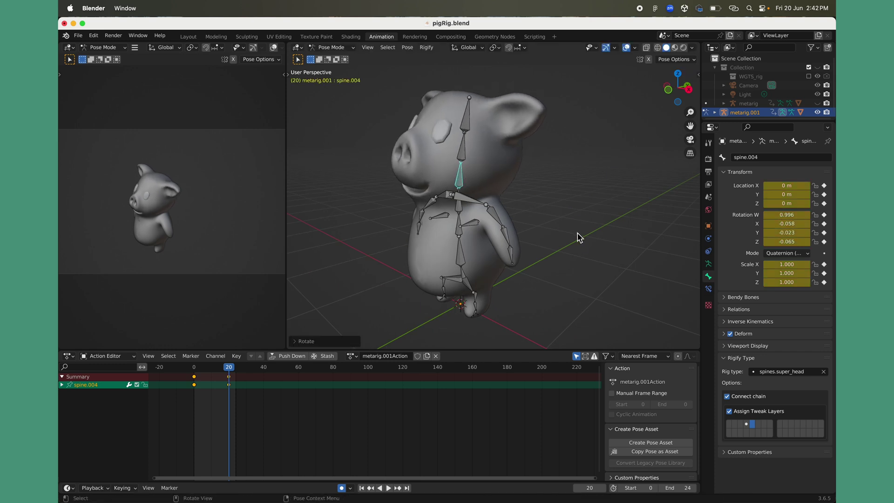
middle_click_drag(579, 238, 632, 241)
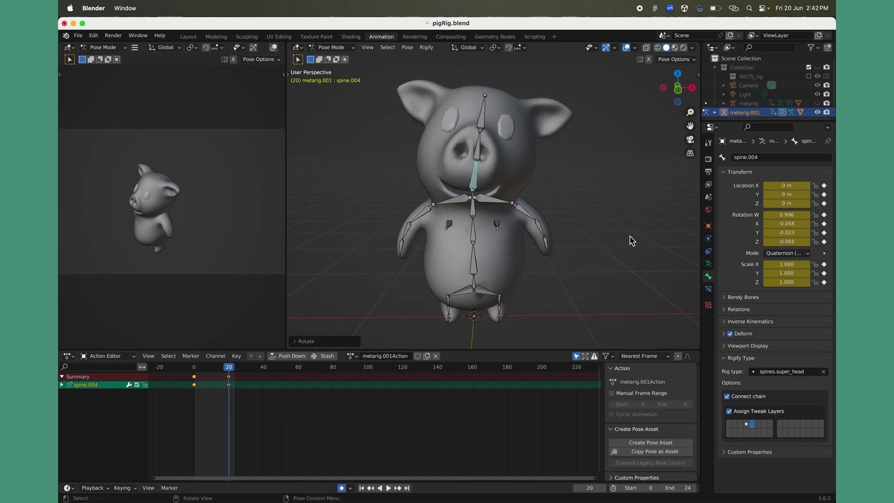
key("super+z")
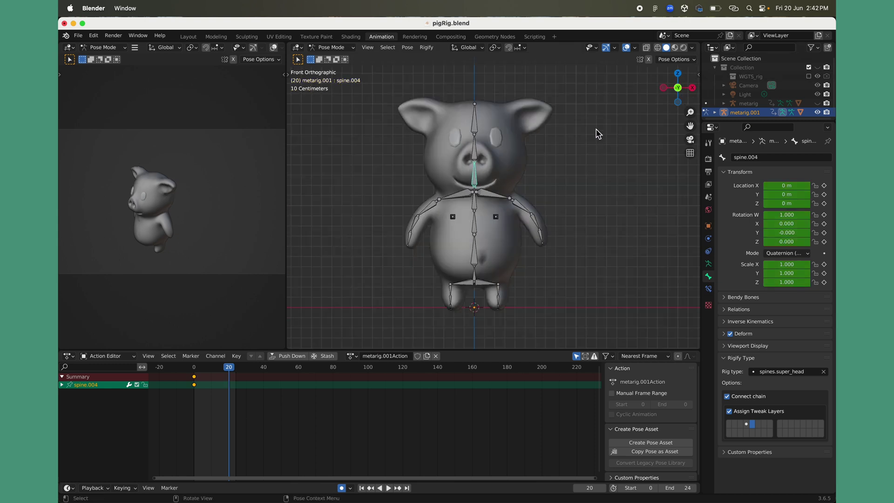
Rotate the spine.004 bone backward by about 10.23° in the right side view, keying it at frame 20
left_click(693, 88)
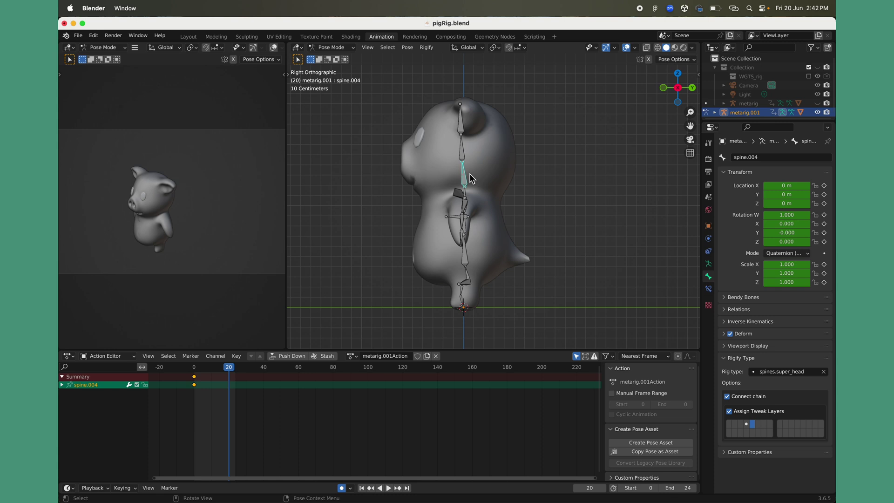
key("r")
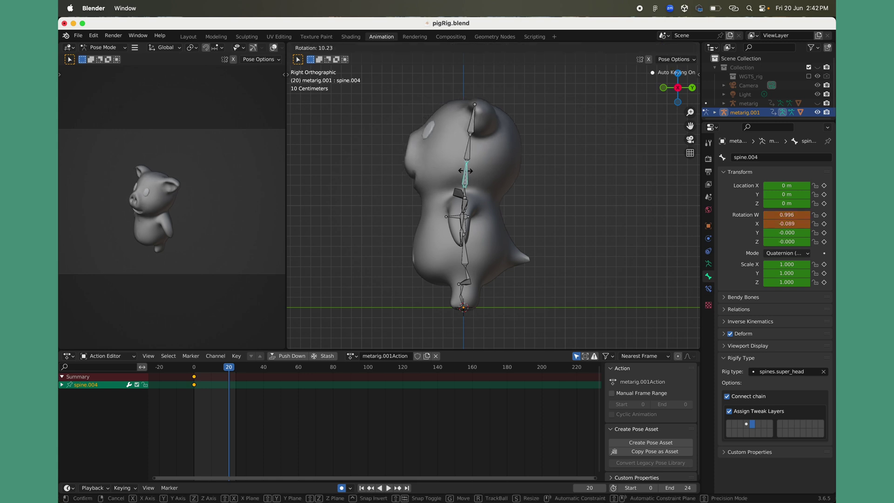
left_click(469, 178)
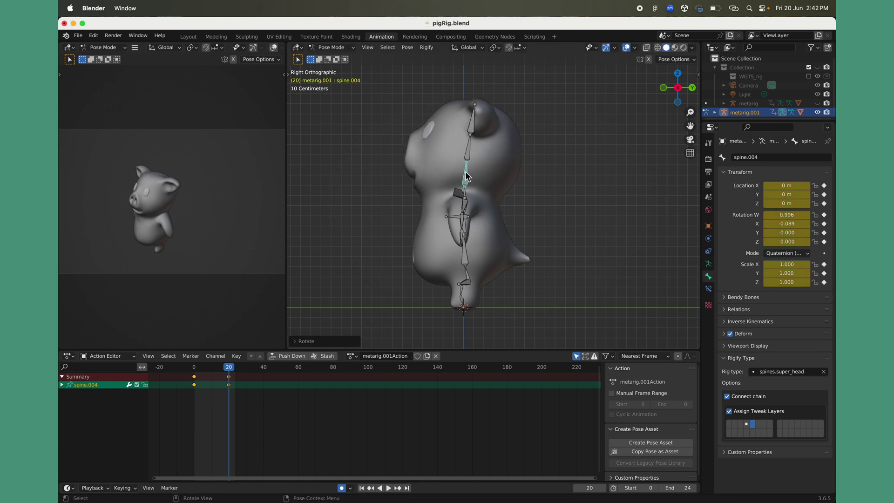
Raise both shoulder bones slightly in front view at frame 20, the right one to about 5.58° X, 1.31° Y and 1.43° Z
left_click(679, 88)
left_click(679, 88)
left_click(664, 88)
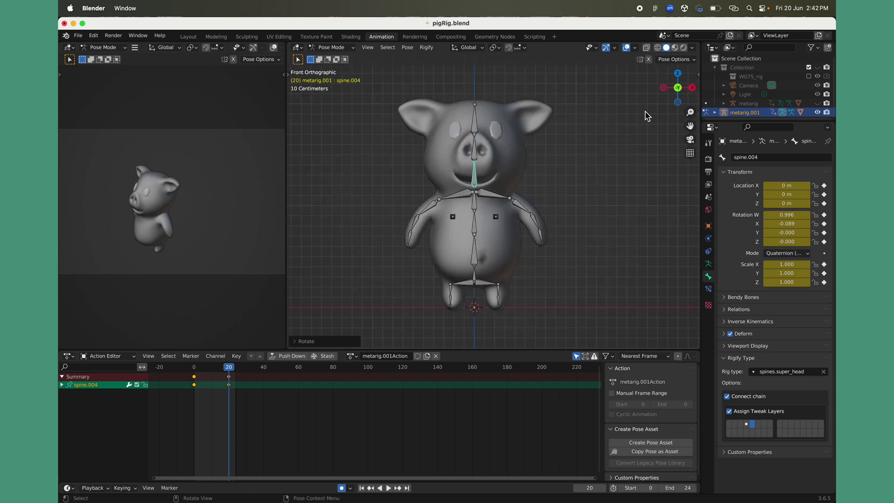
left_click(503, 200)
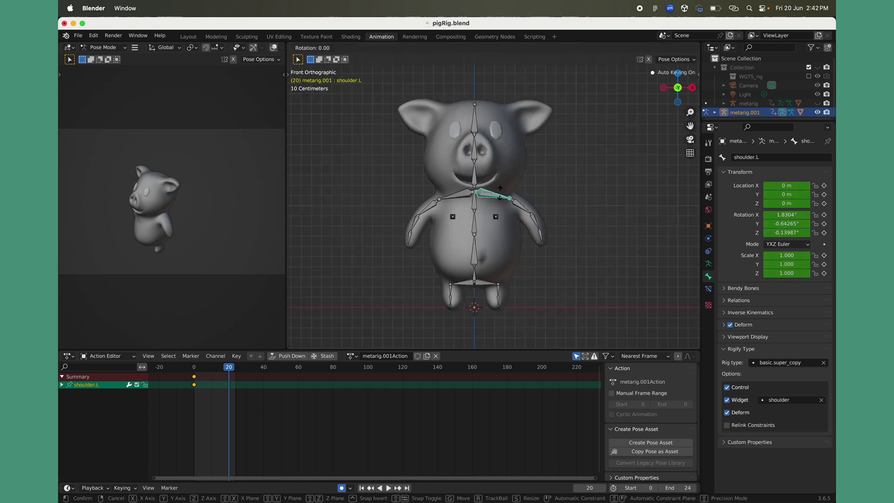
key("alt+r")
left_click(456, 197)
key("r")
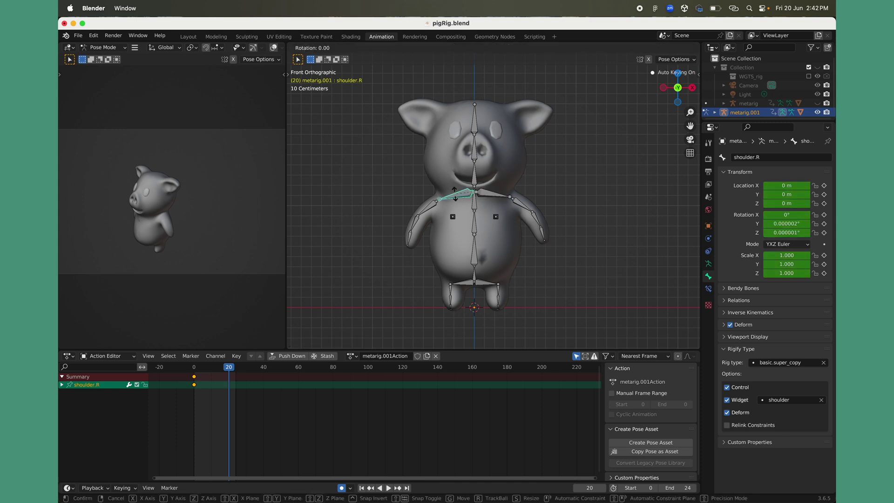
left_click(456, 196)
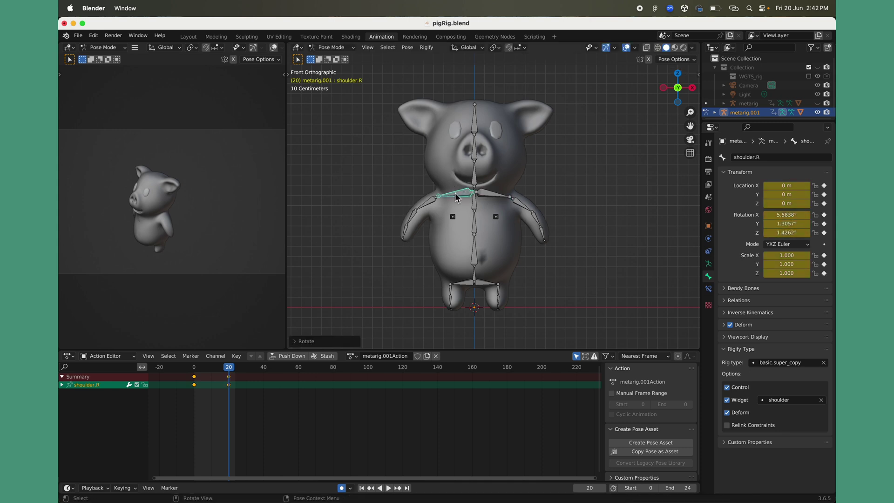
Rotate the left and right upper arm bones outward by about 13° each, keying them at frame 20
left_click(526, 210)
key("r")
left_click(505, 207)
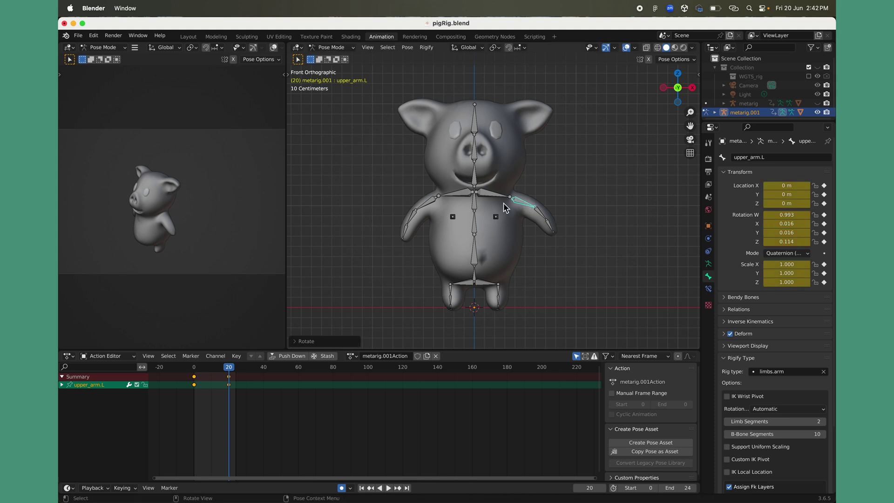
left_click(427, 204)
key("r")
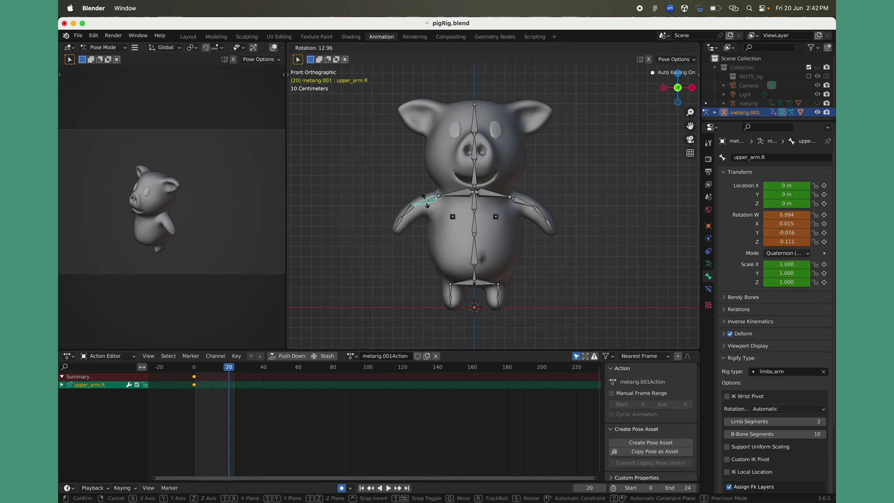
left_click(475, 194)
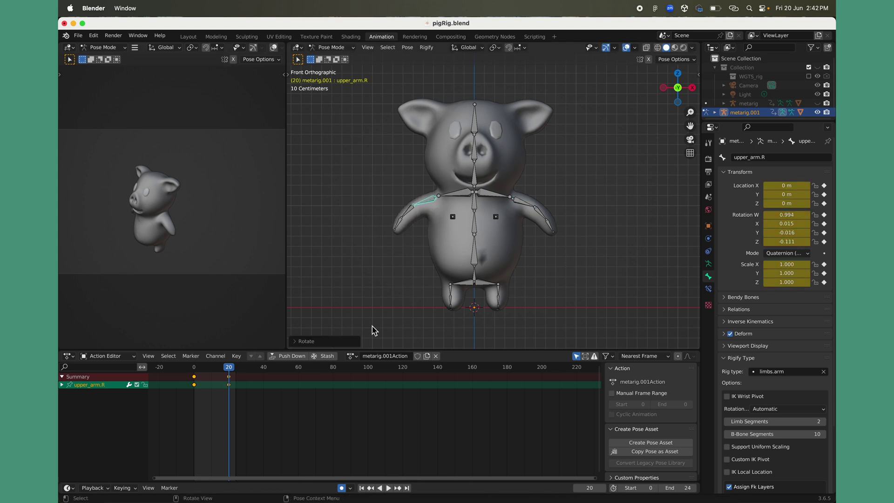
Play the animation from frame 0 to check the head and arm movement from an angled view
middle_click_drag(513, 283, 461, 298)
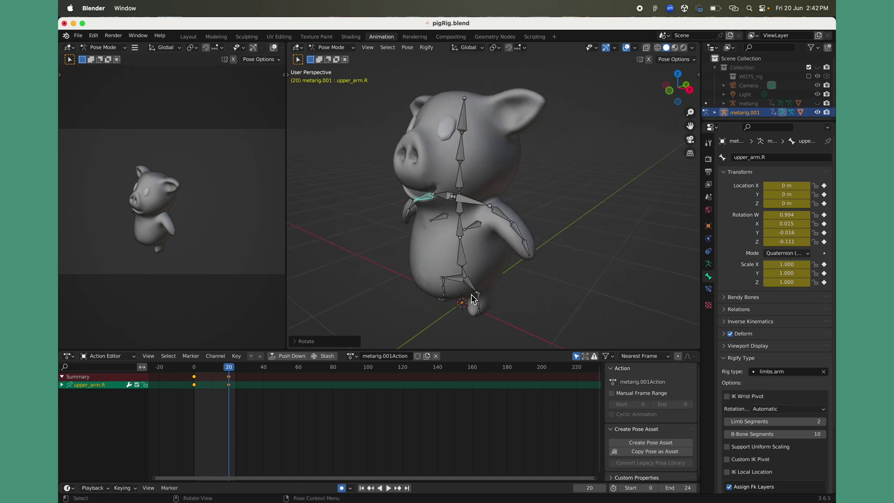
left_click(195, 368)
key("space")
key("space")
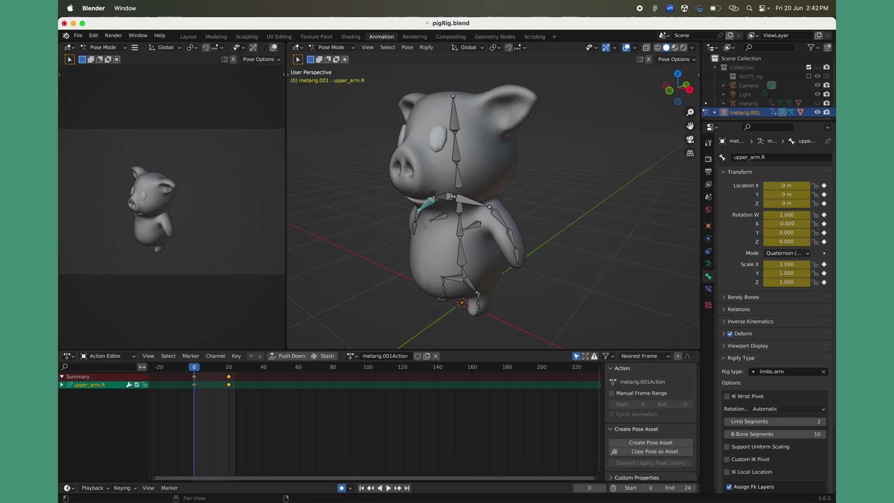
left_click(389, 488)
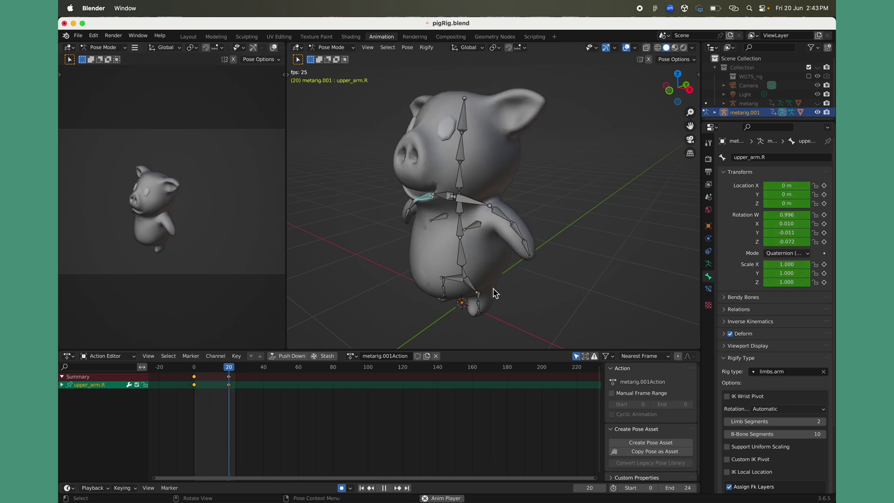
Hide the metarig.001 armature and examine the playing animation from the front
left_click(819, 112)
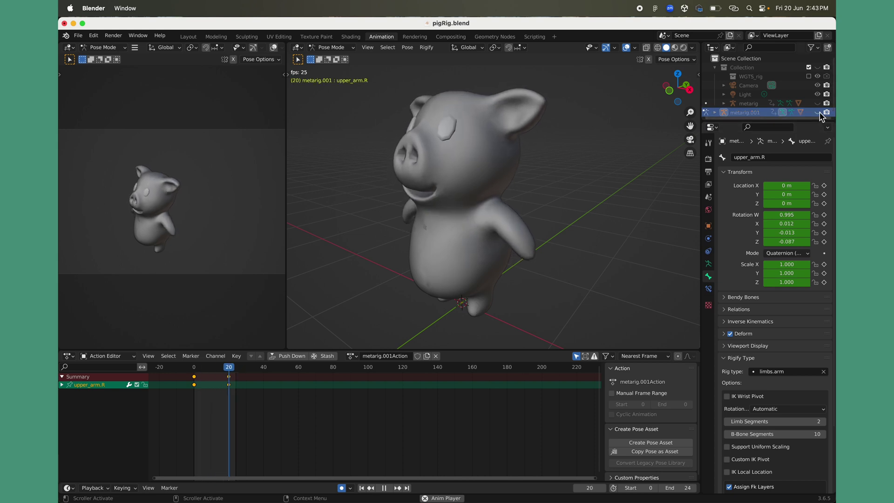
middle_click_drag(581, 205, 557, 272)
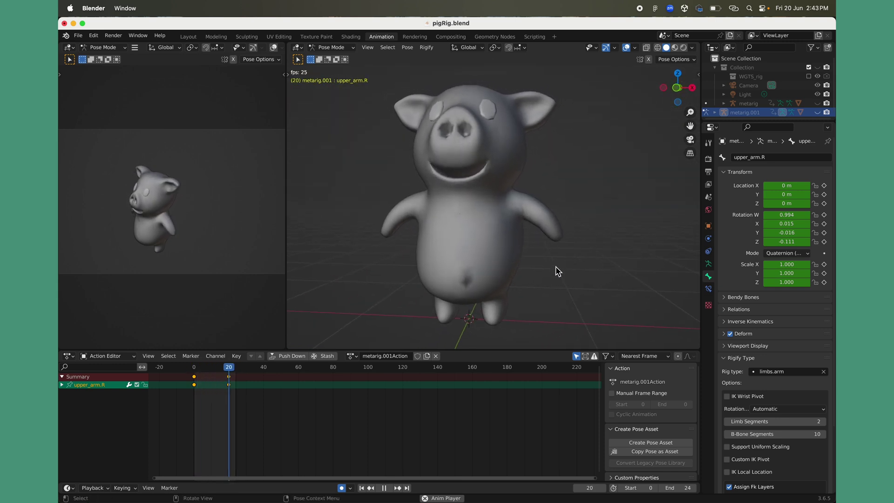